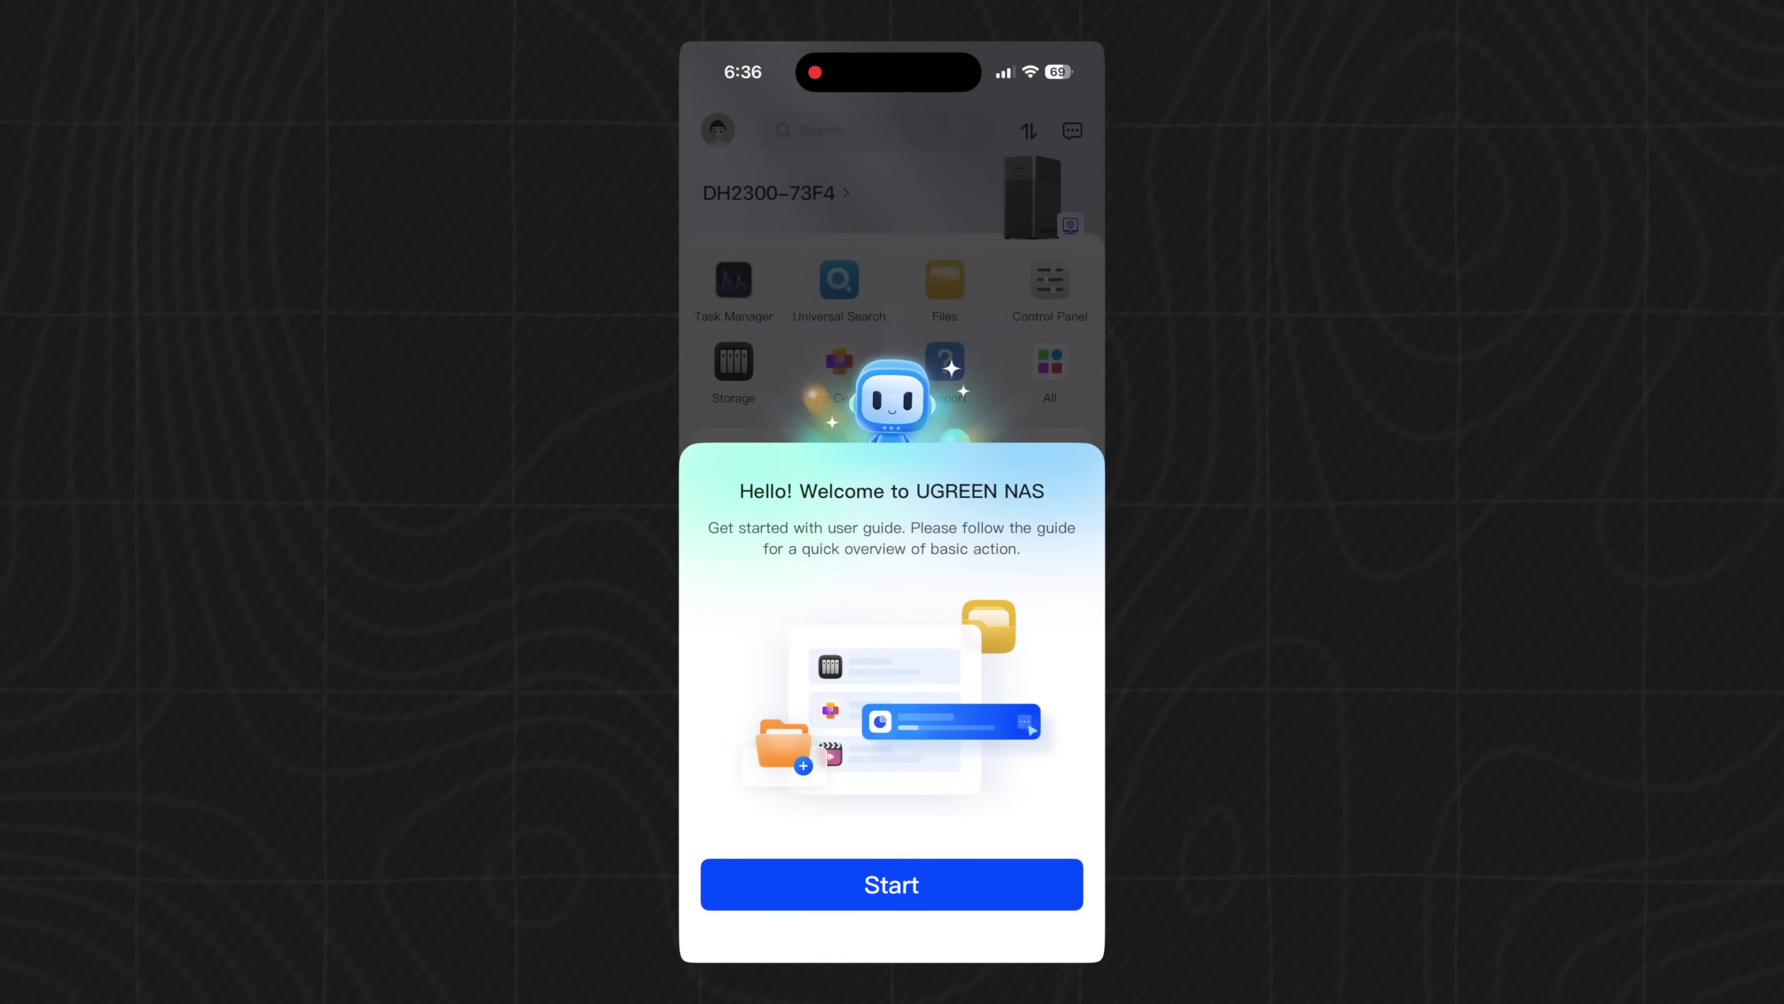
- Begin the user guide and select both 3.6TB hard drives, Hard Drive 1 and 2, for a new pool
left_click(891, 884)
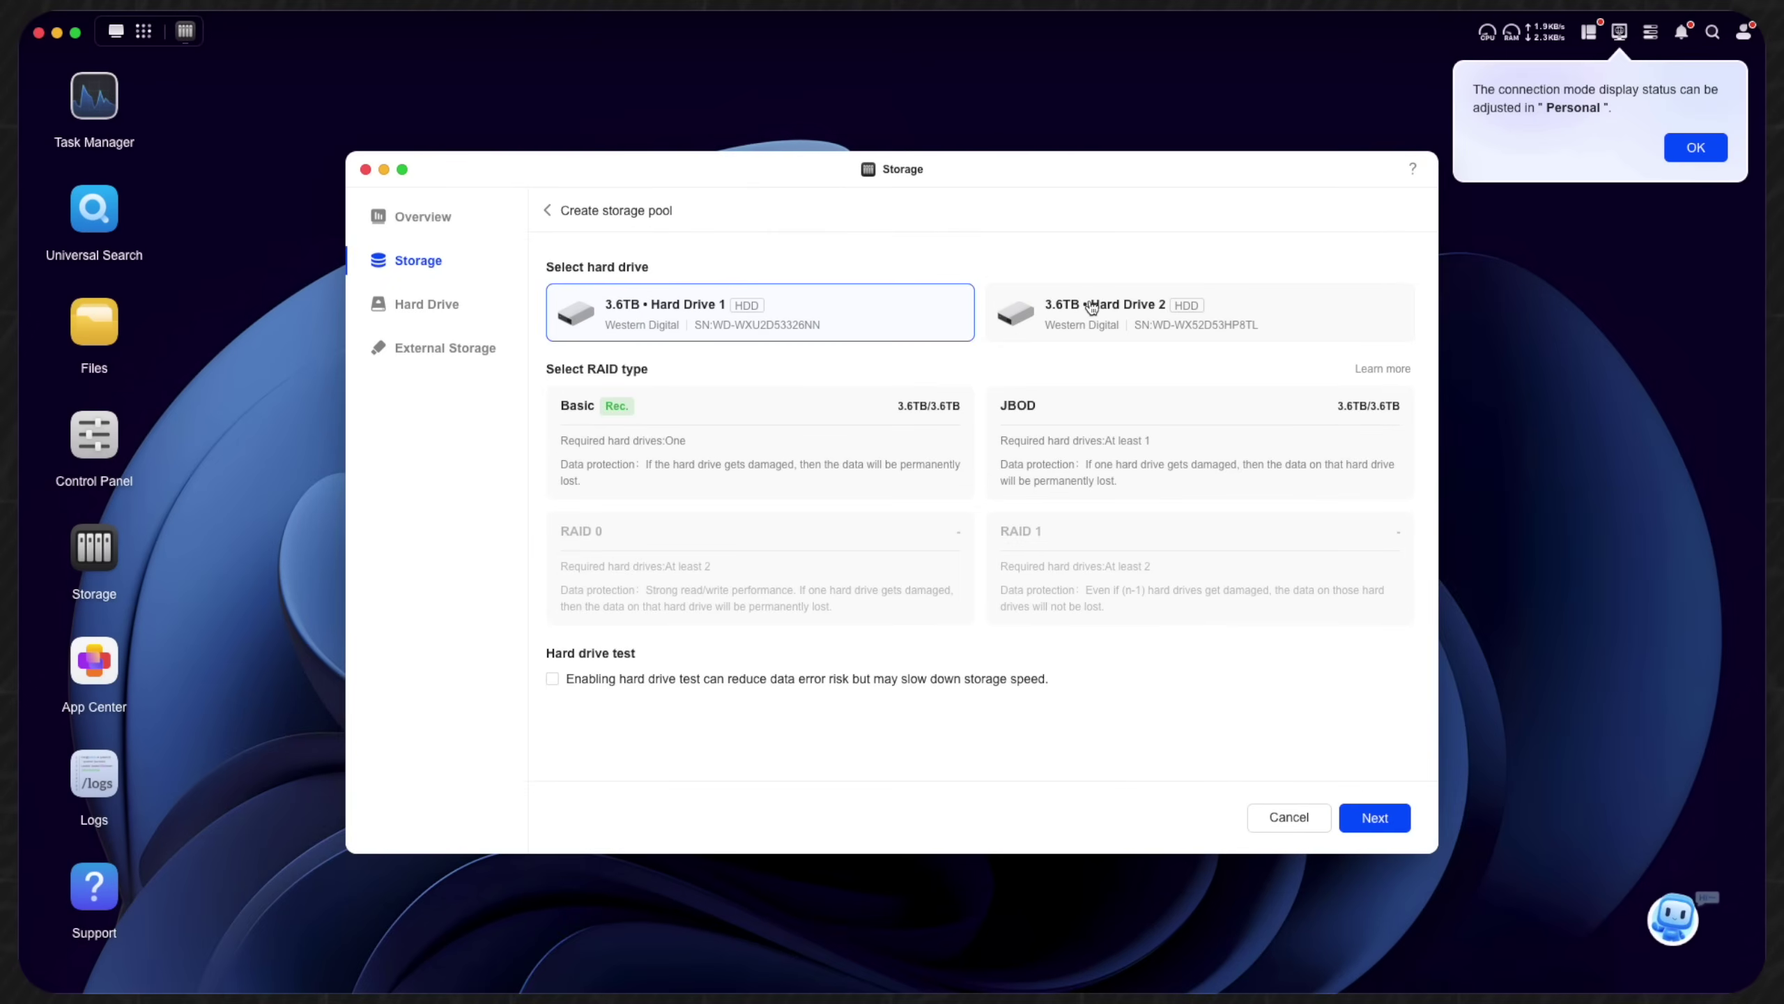
left_click(1092, 308)
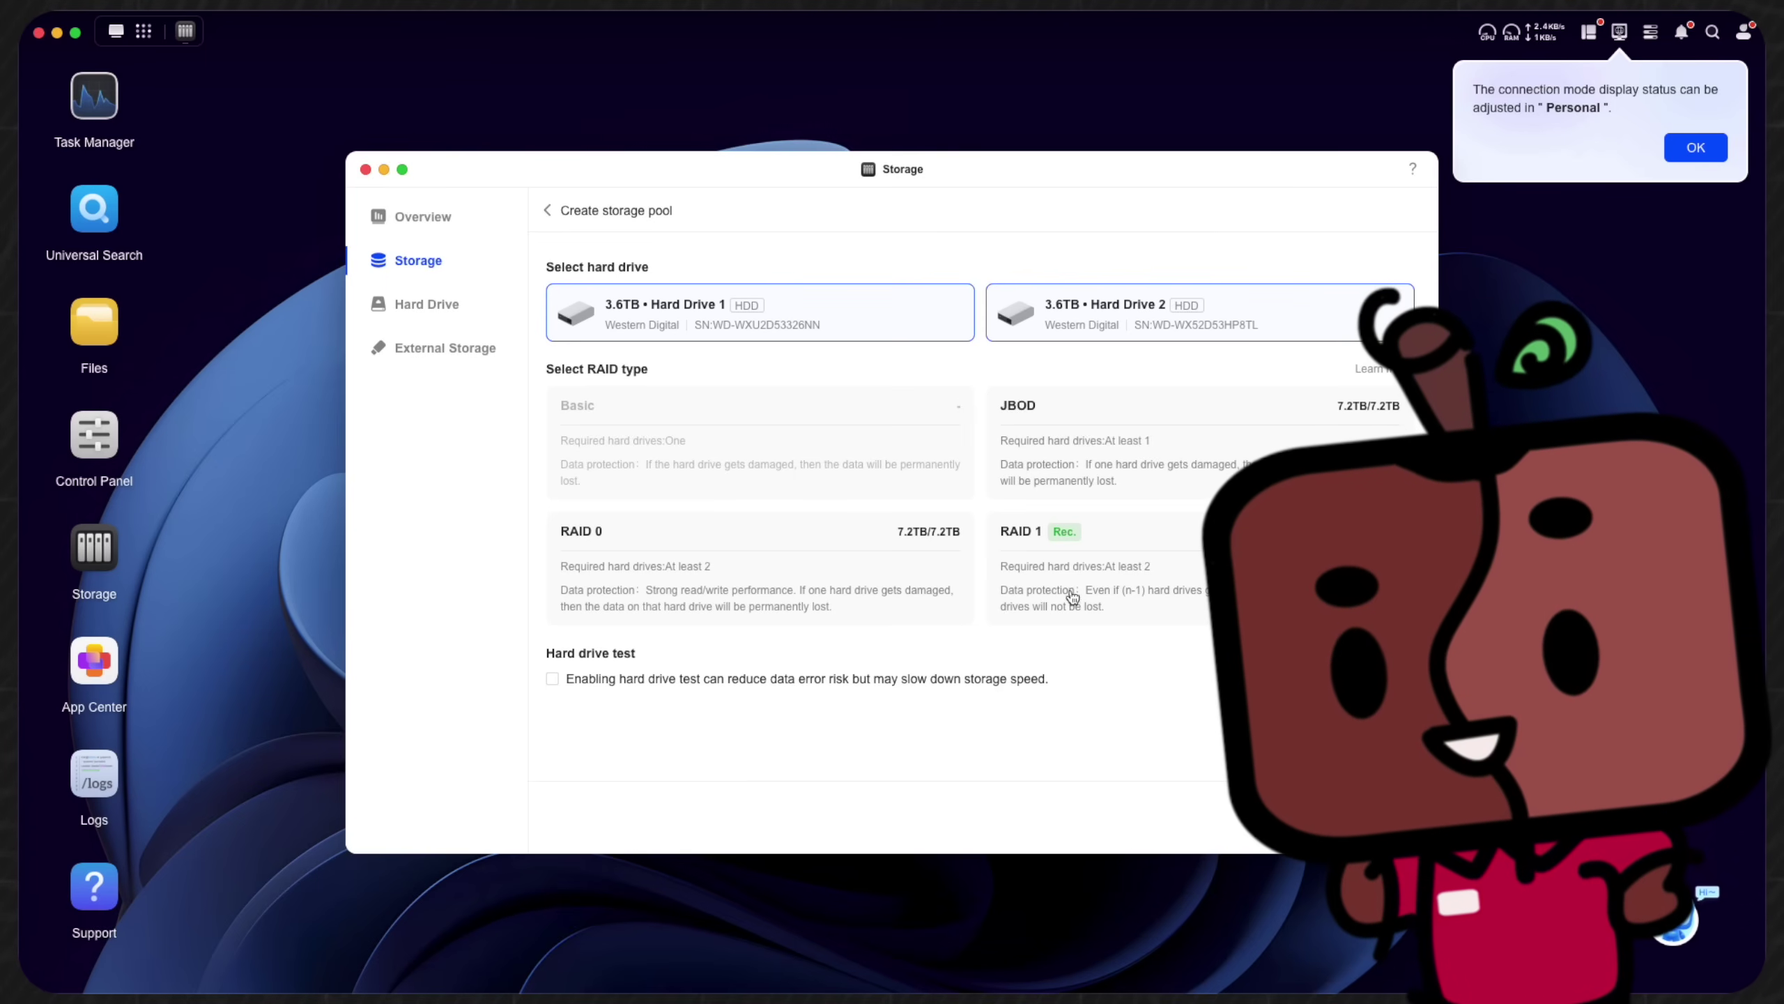
- Create Storage Pool 1 as RAID 1 with a Btrfs volume, confirming with the account password
left_click(1104, 553)
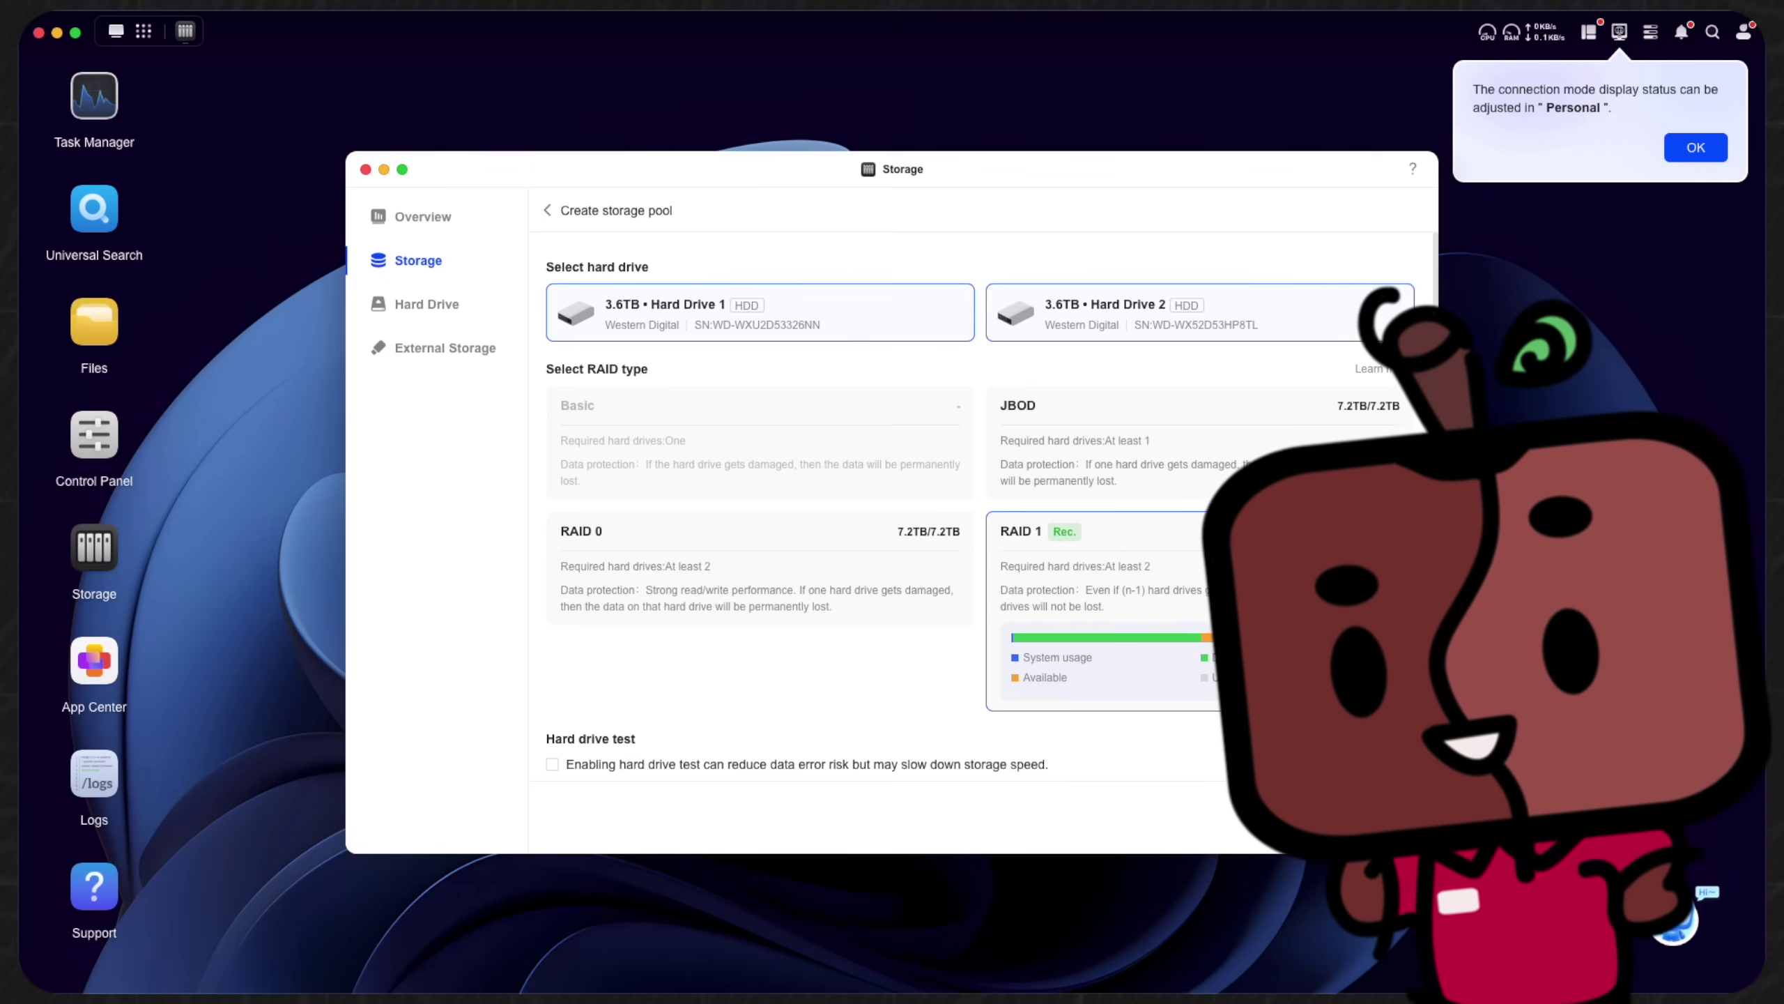
left_click(1374, 817)
left_click(552, 464)
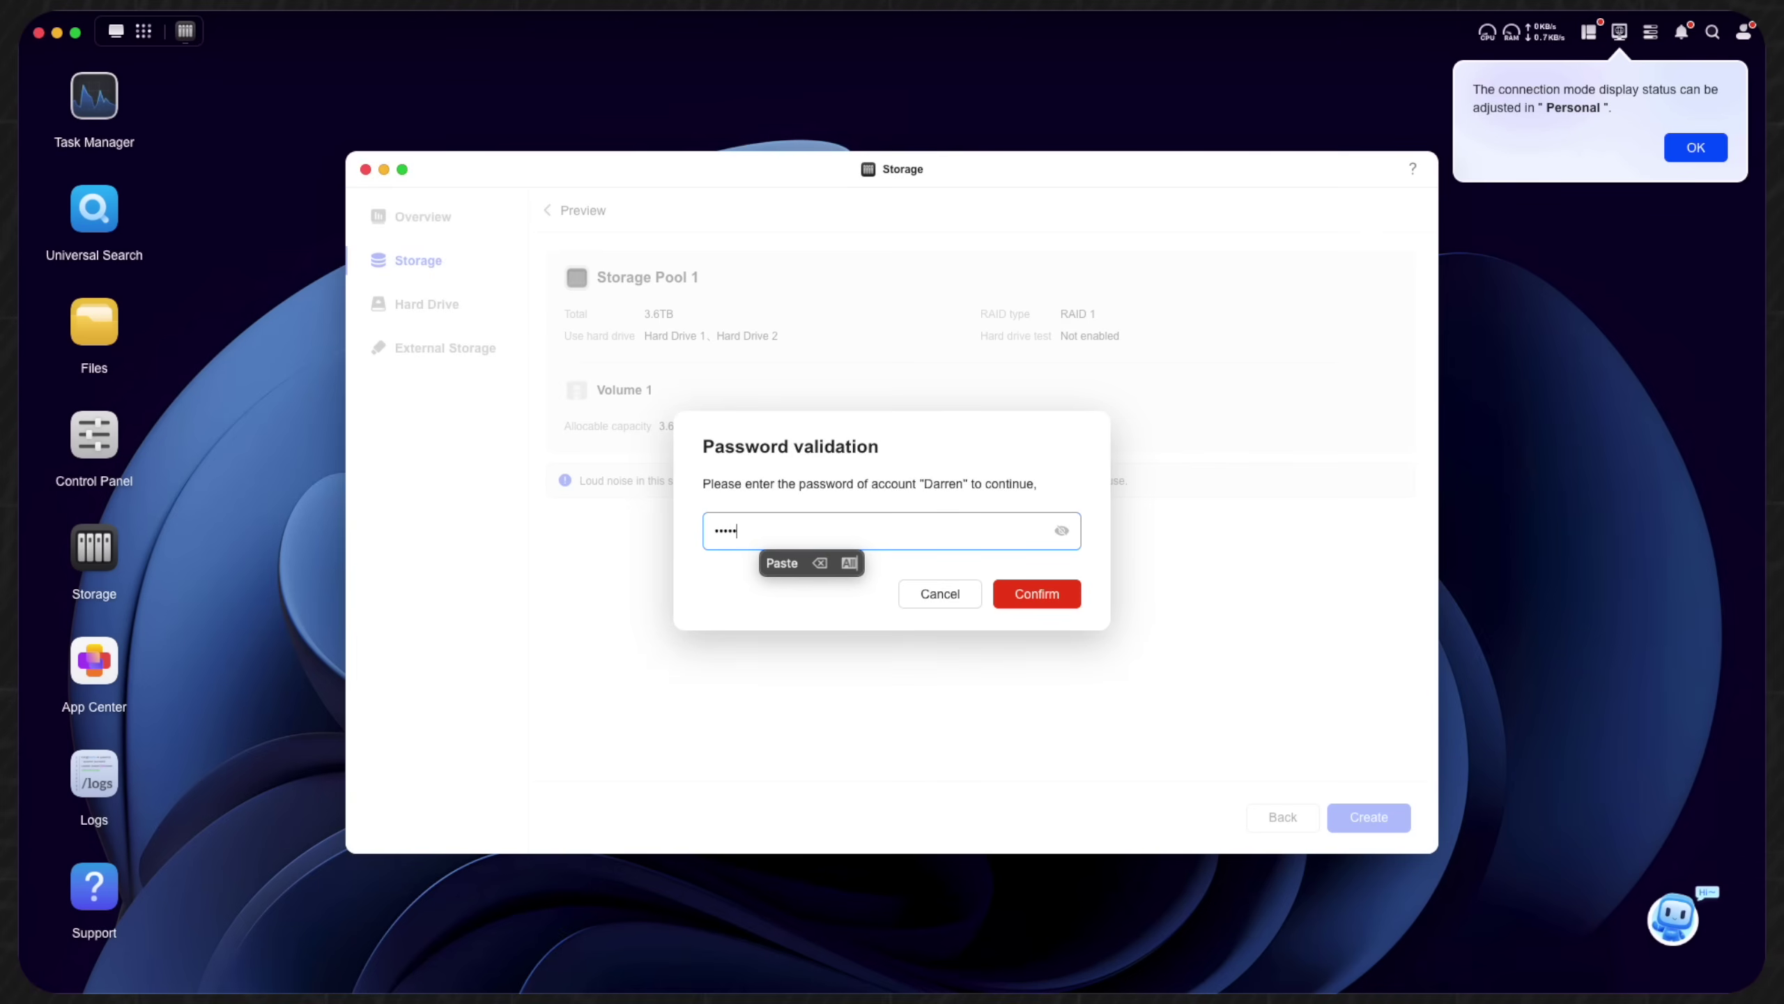
left_click(997, 595)
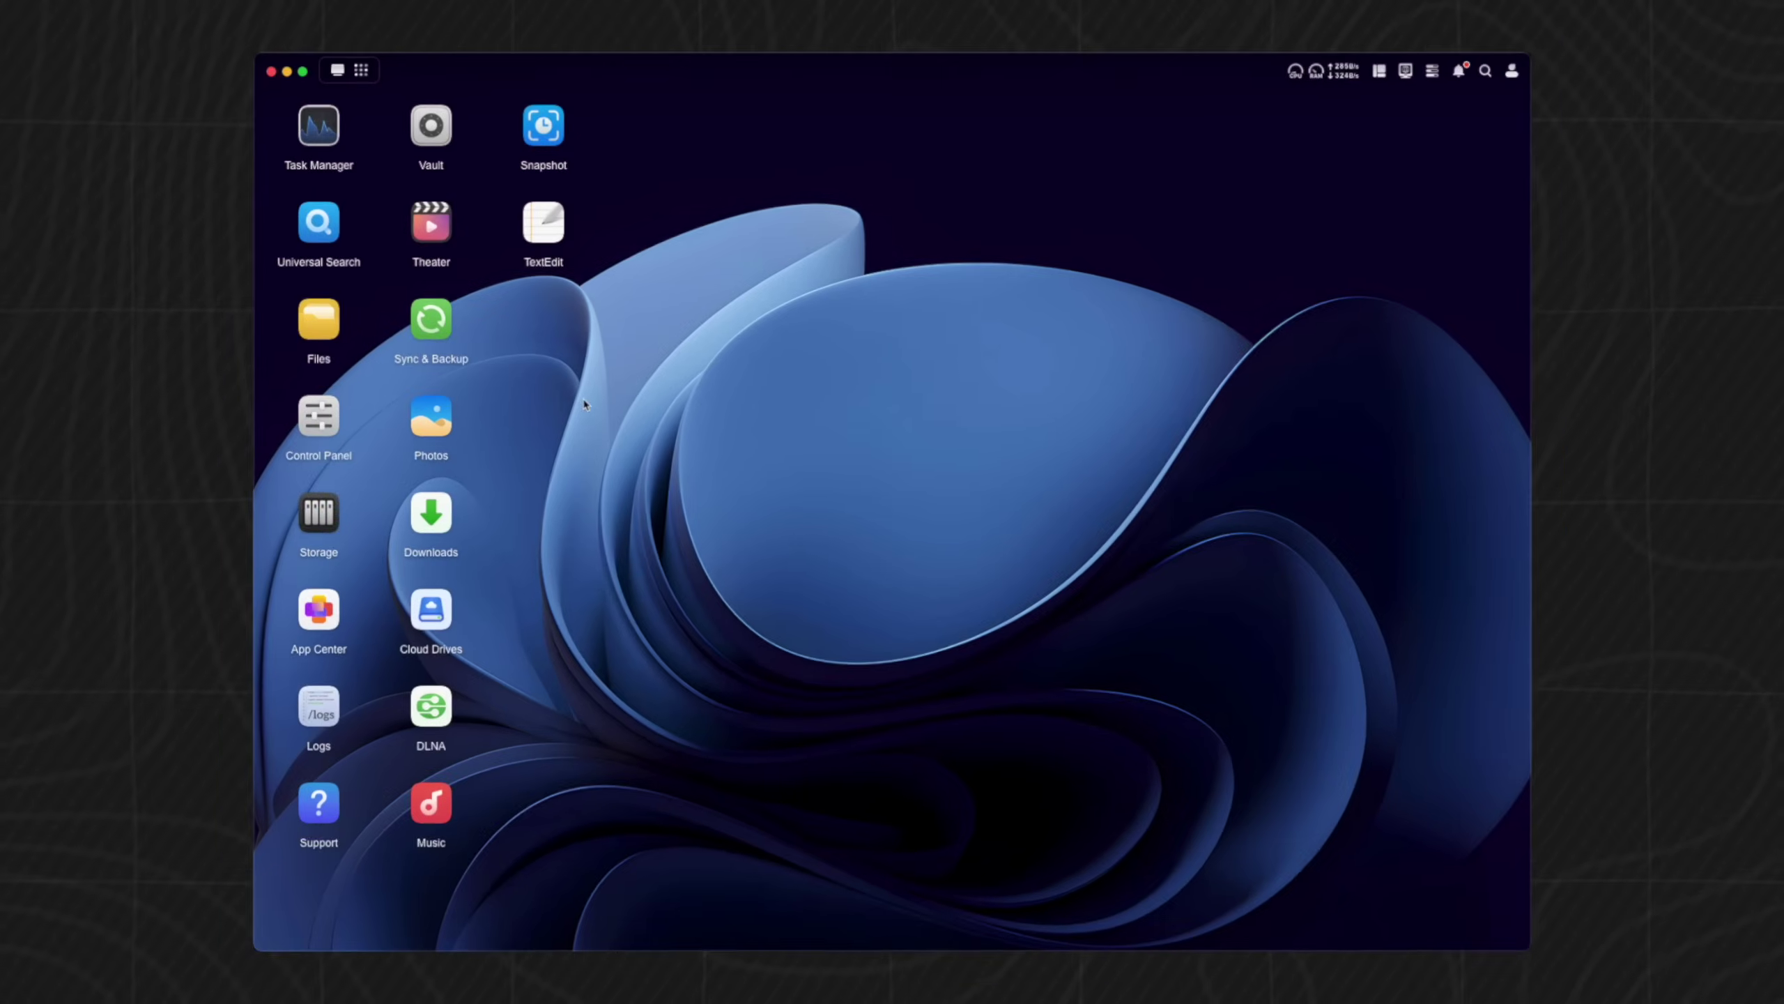
left_click(319, 608)
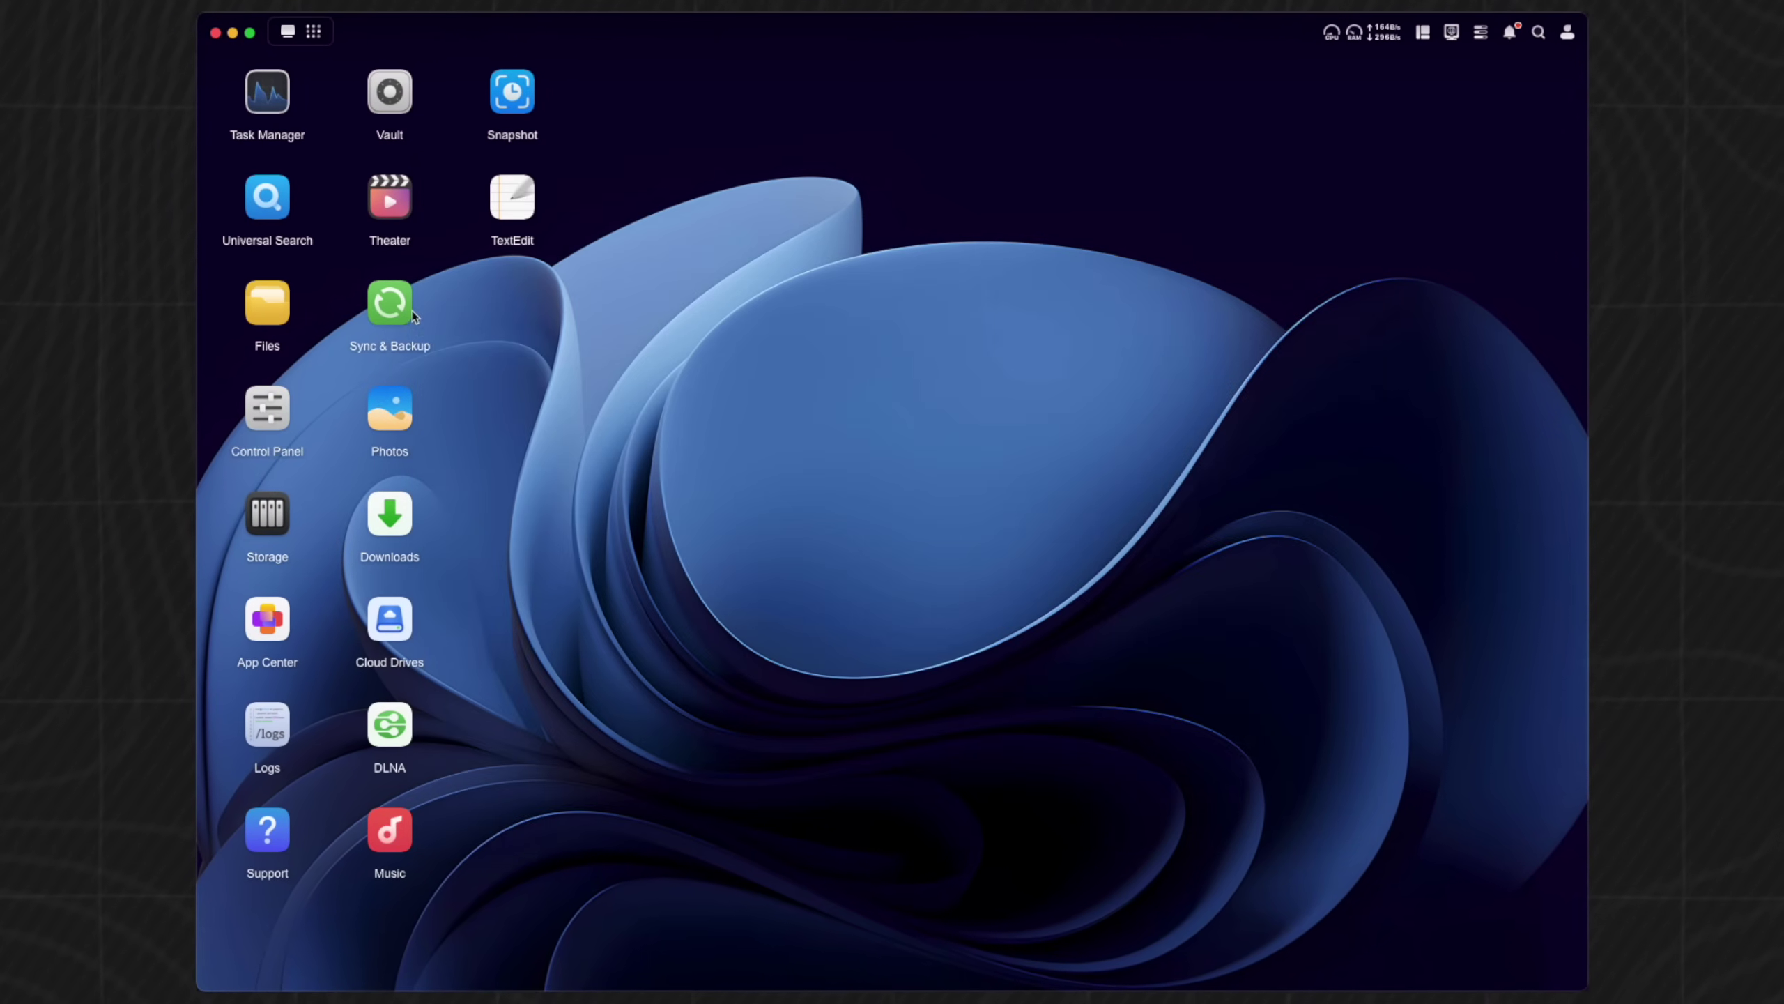
- Create a backup task including the Desktop folder, saved to Personal Folder/Mac Backups
left_click(408, 318)
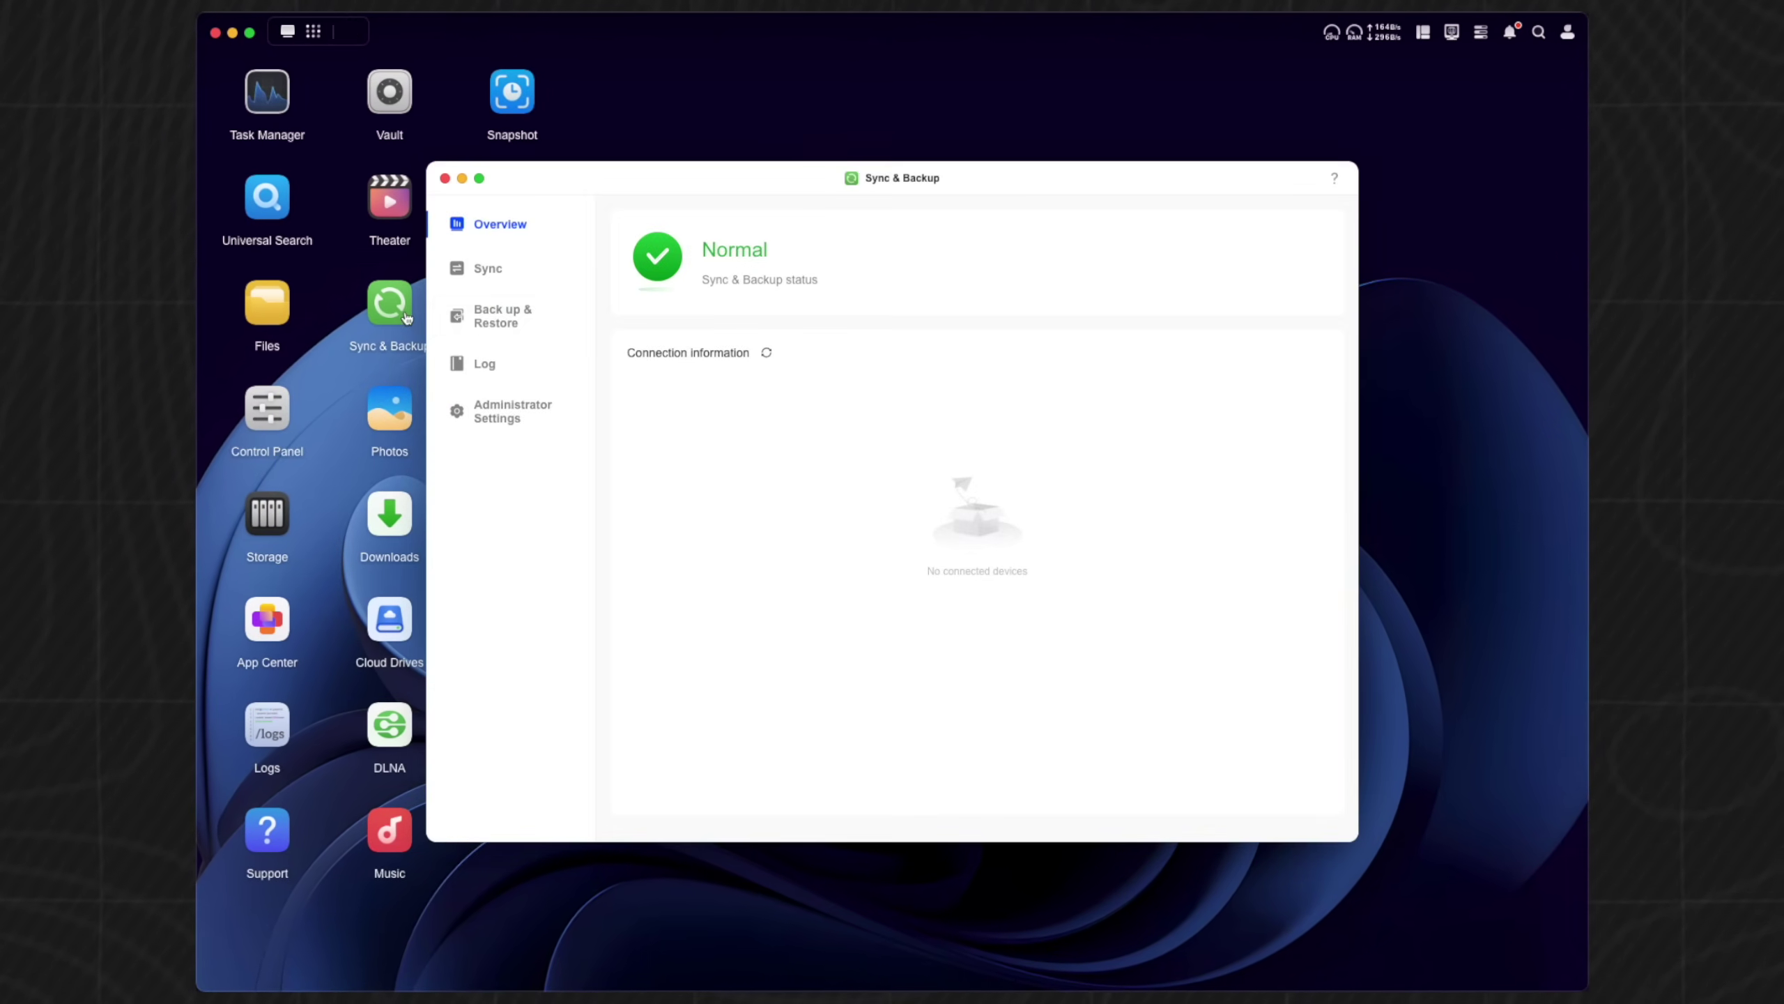
left_click(506, 327)
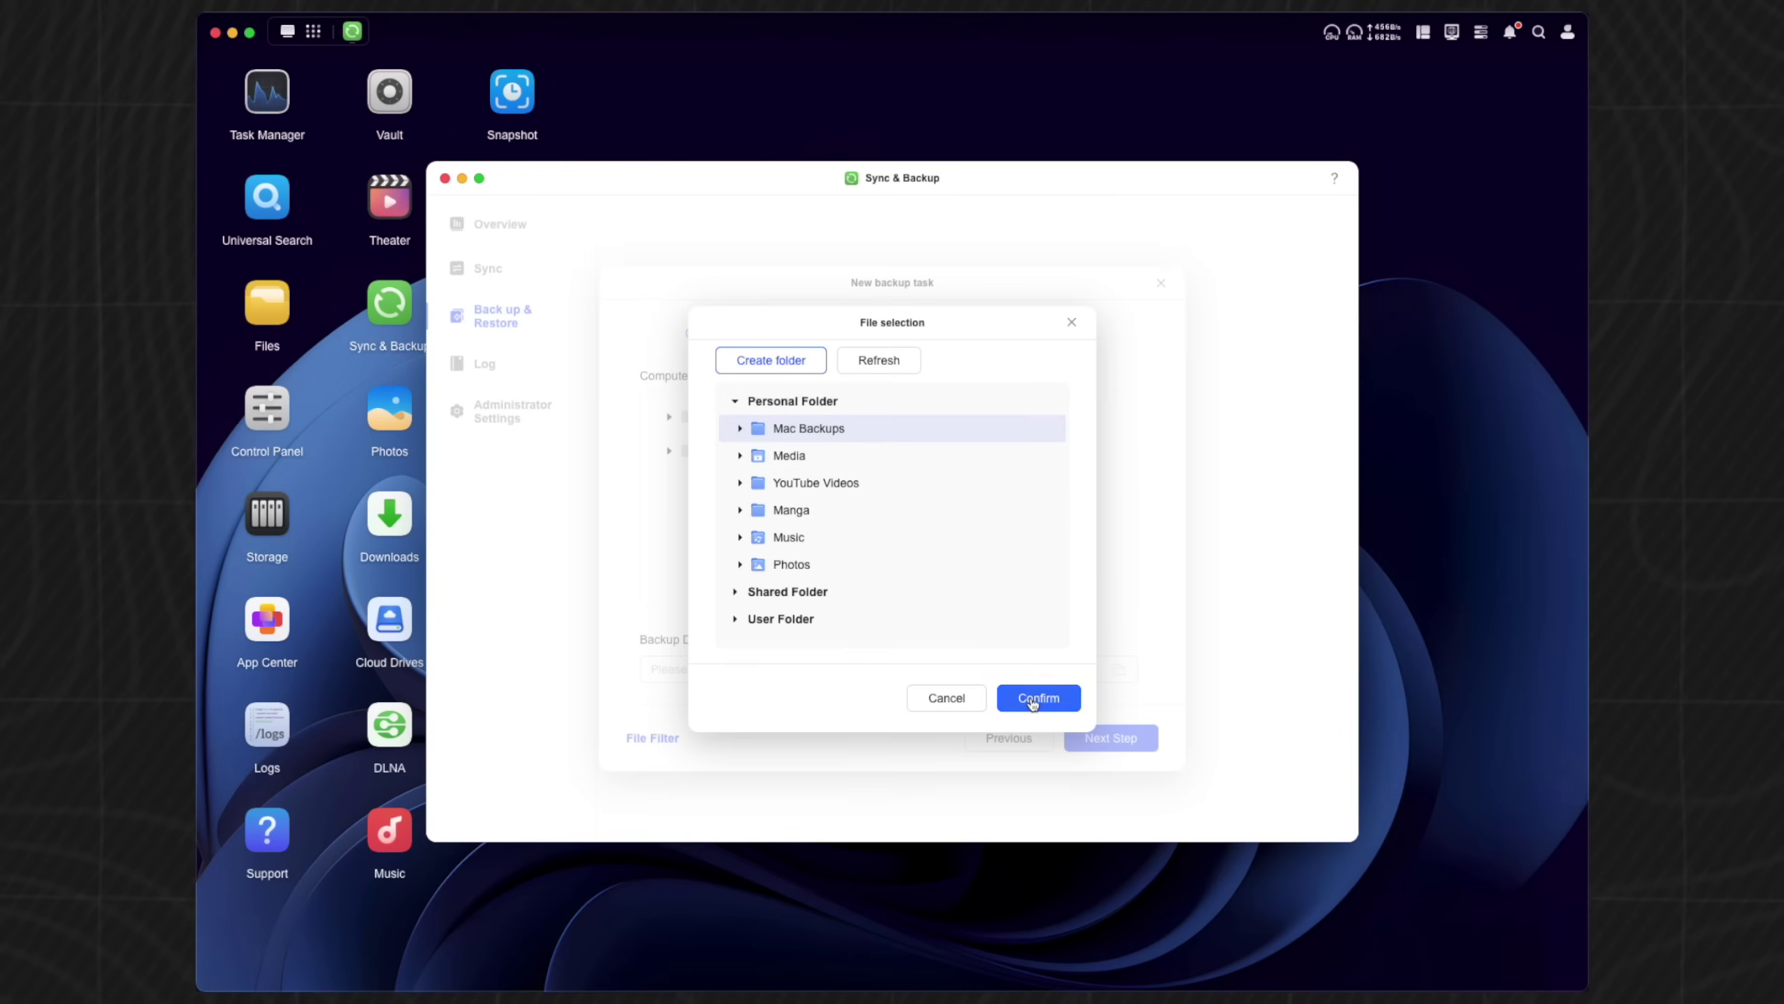
left_click(1031, 697)
left_click(703, 409)
left_click(1110, 738)
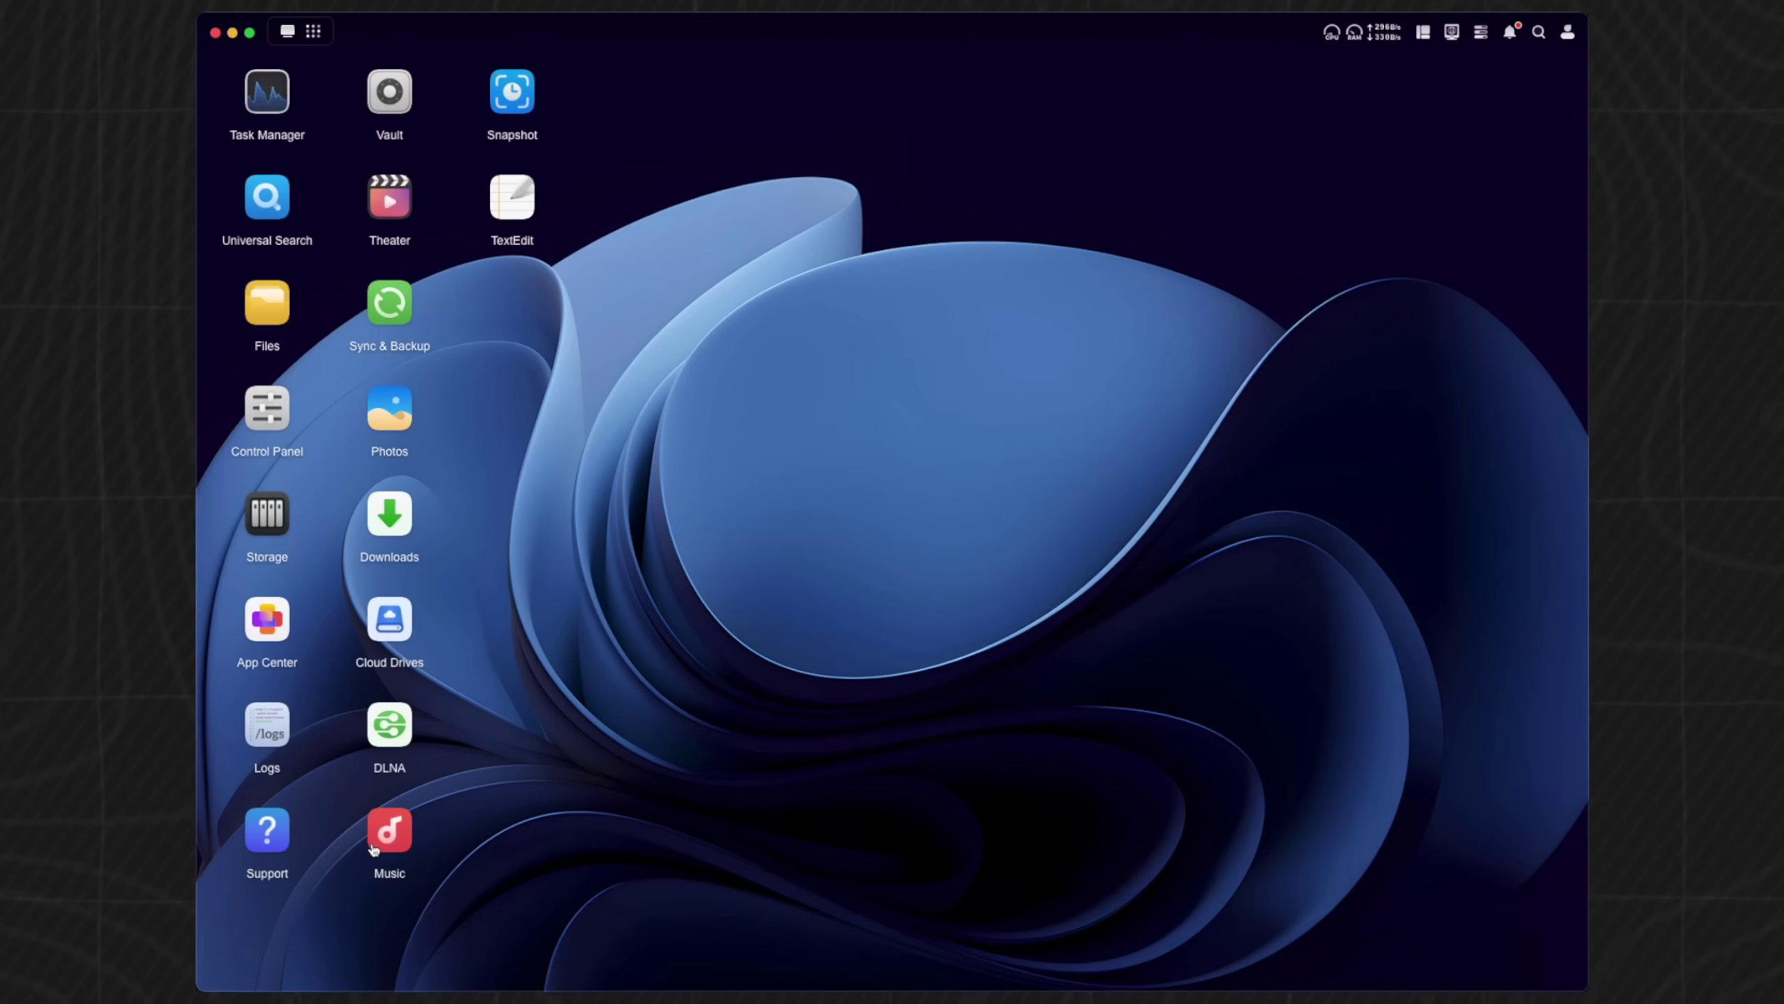
- Play a song in Music, open the Manga folder in Files, and browse Photos and Theater
left_click(373, 849)
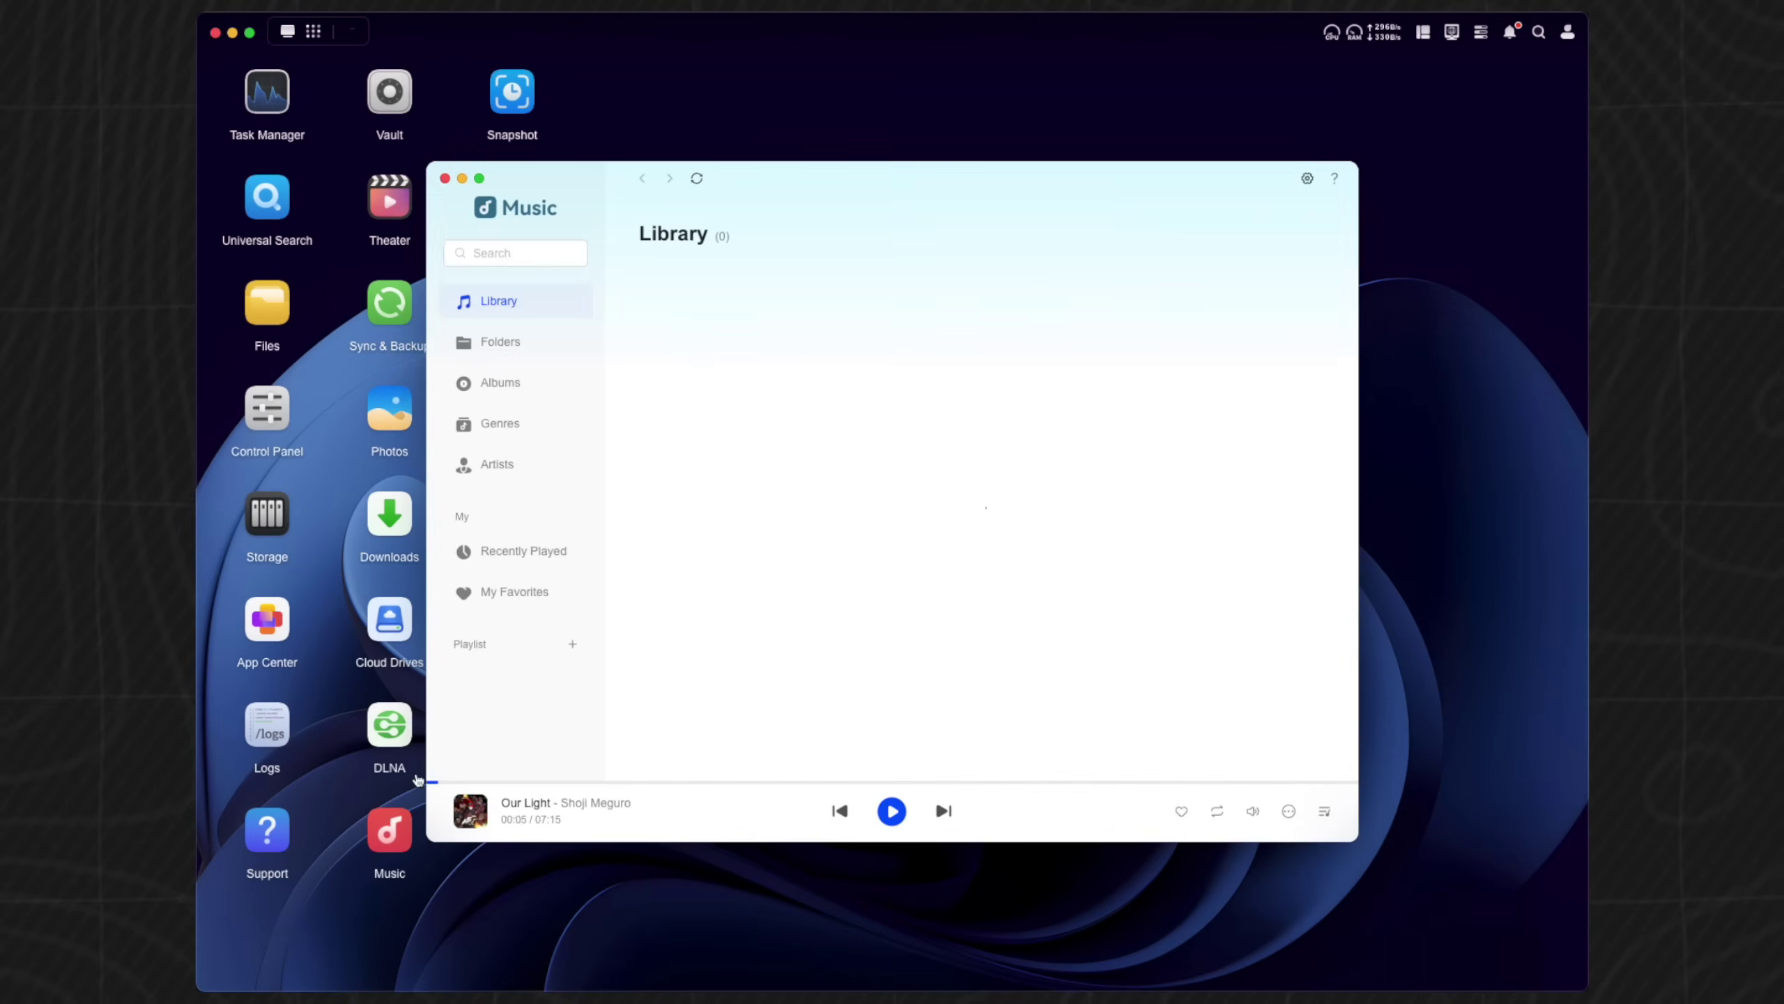
scroll(648, 376, "up", 1)
left_click(638, 372)
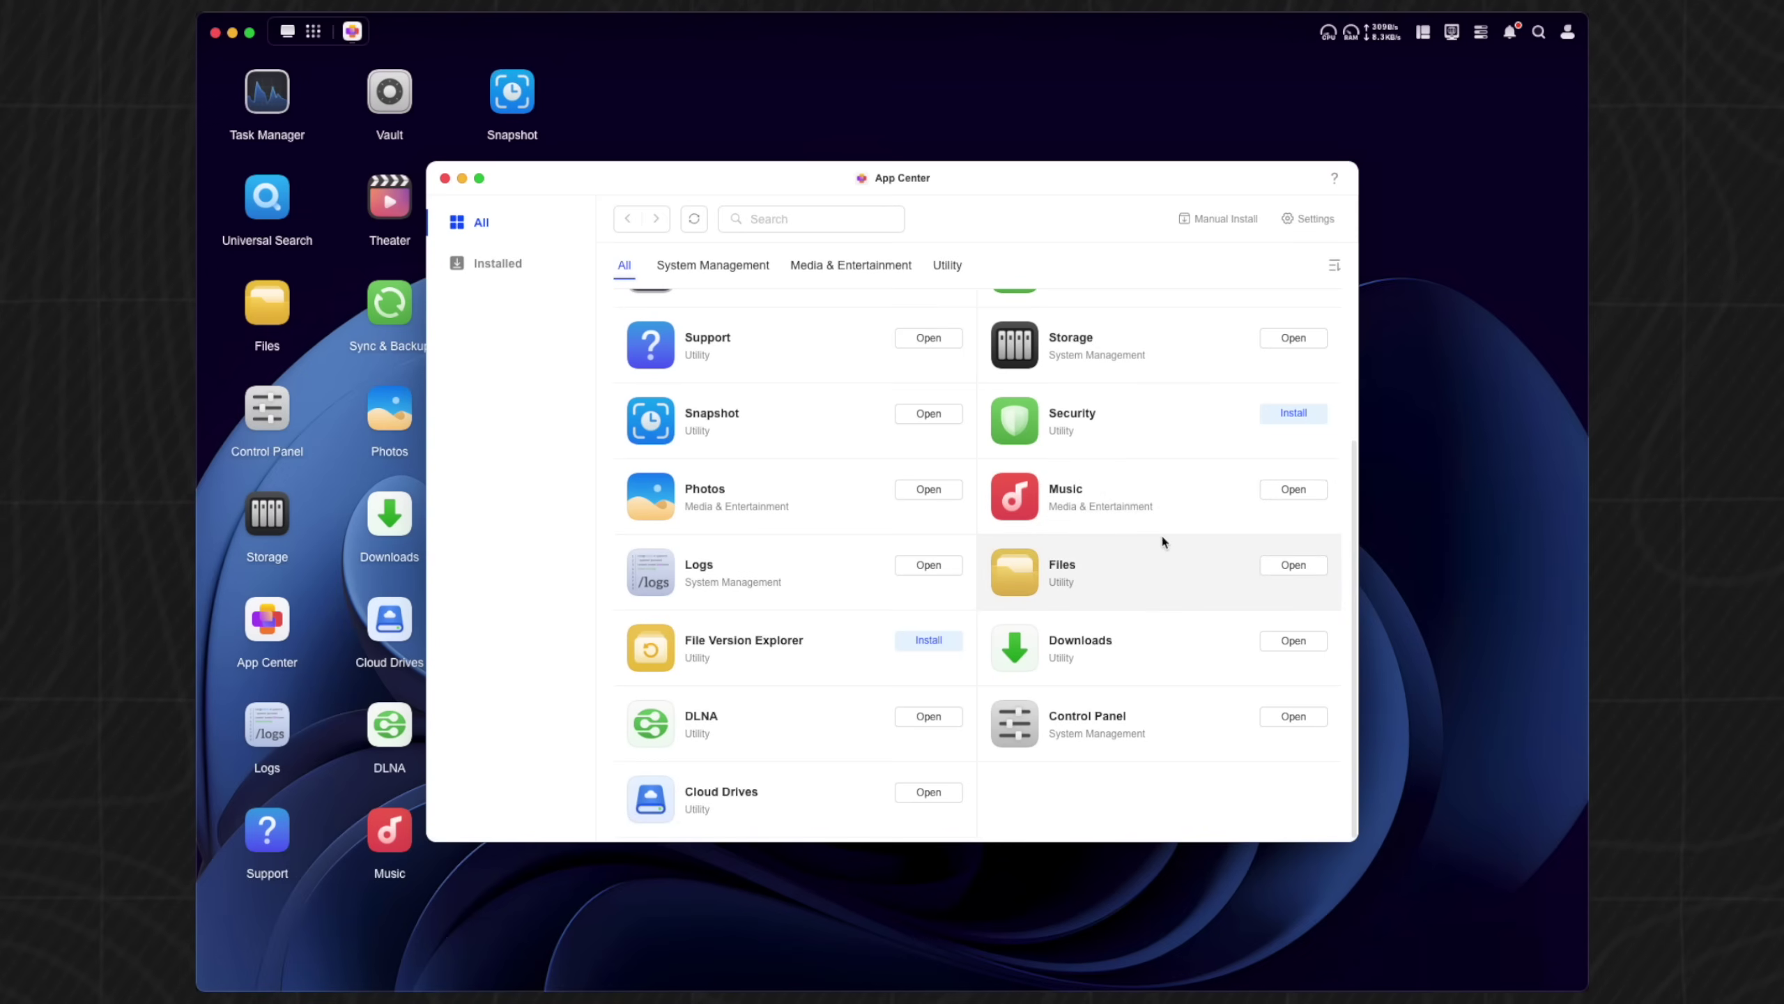
scroll(736, 664, "up", 2)
scroll(735, 664, "up", 1)
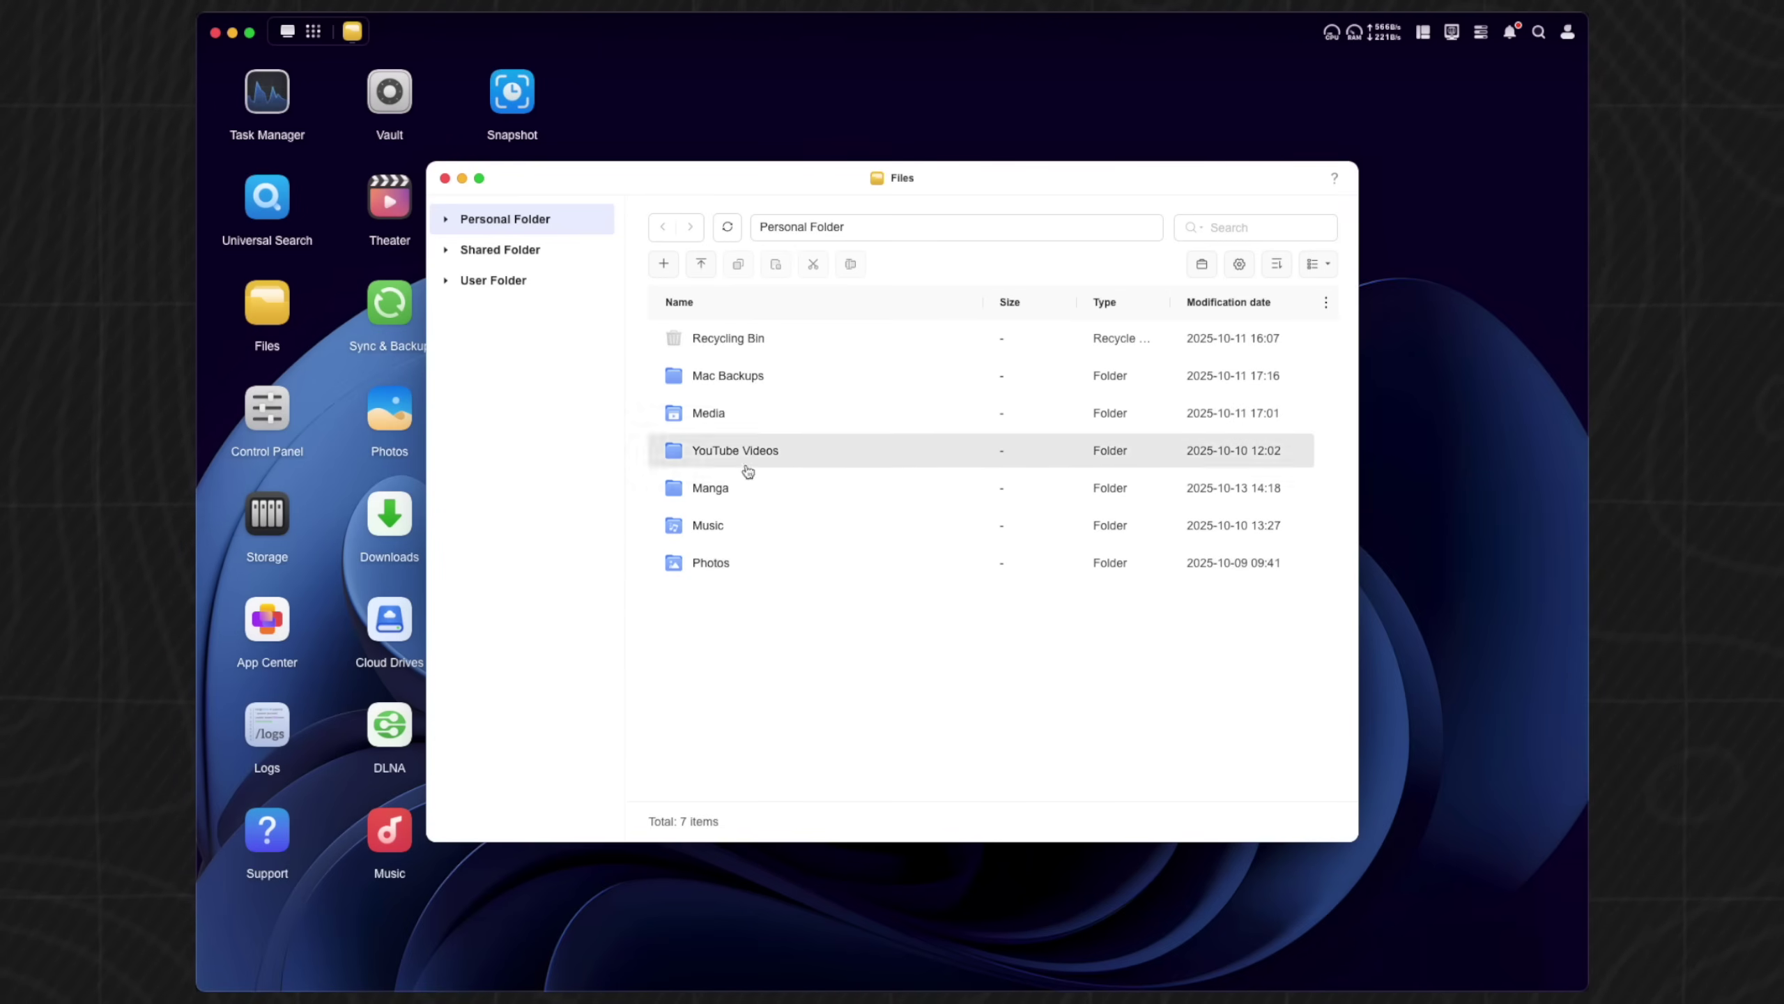
double_click(745, 488)
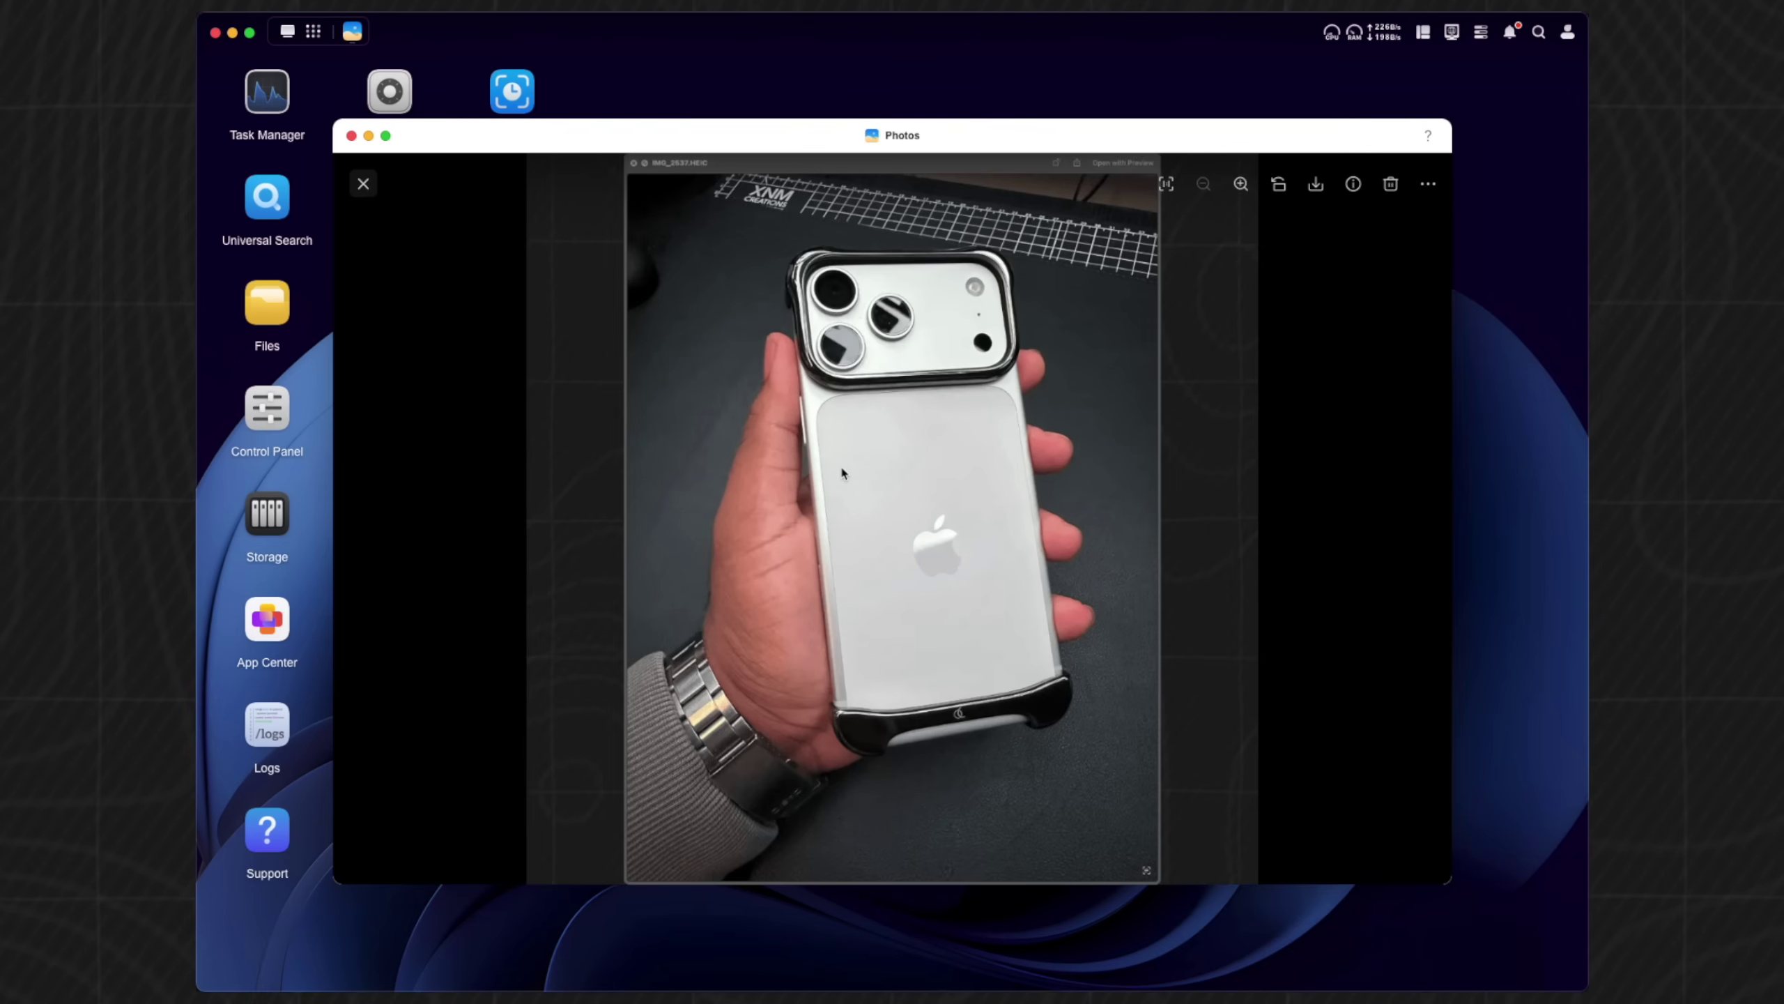
scroll(562, 334, "up", 3)
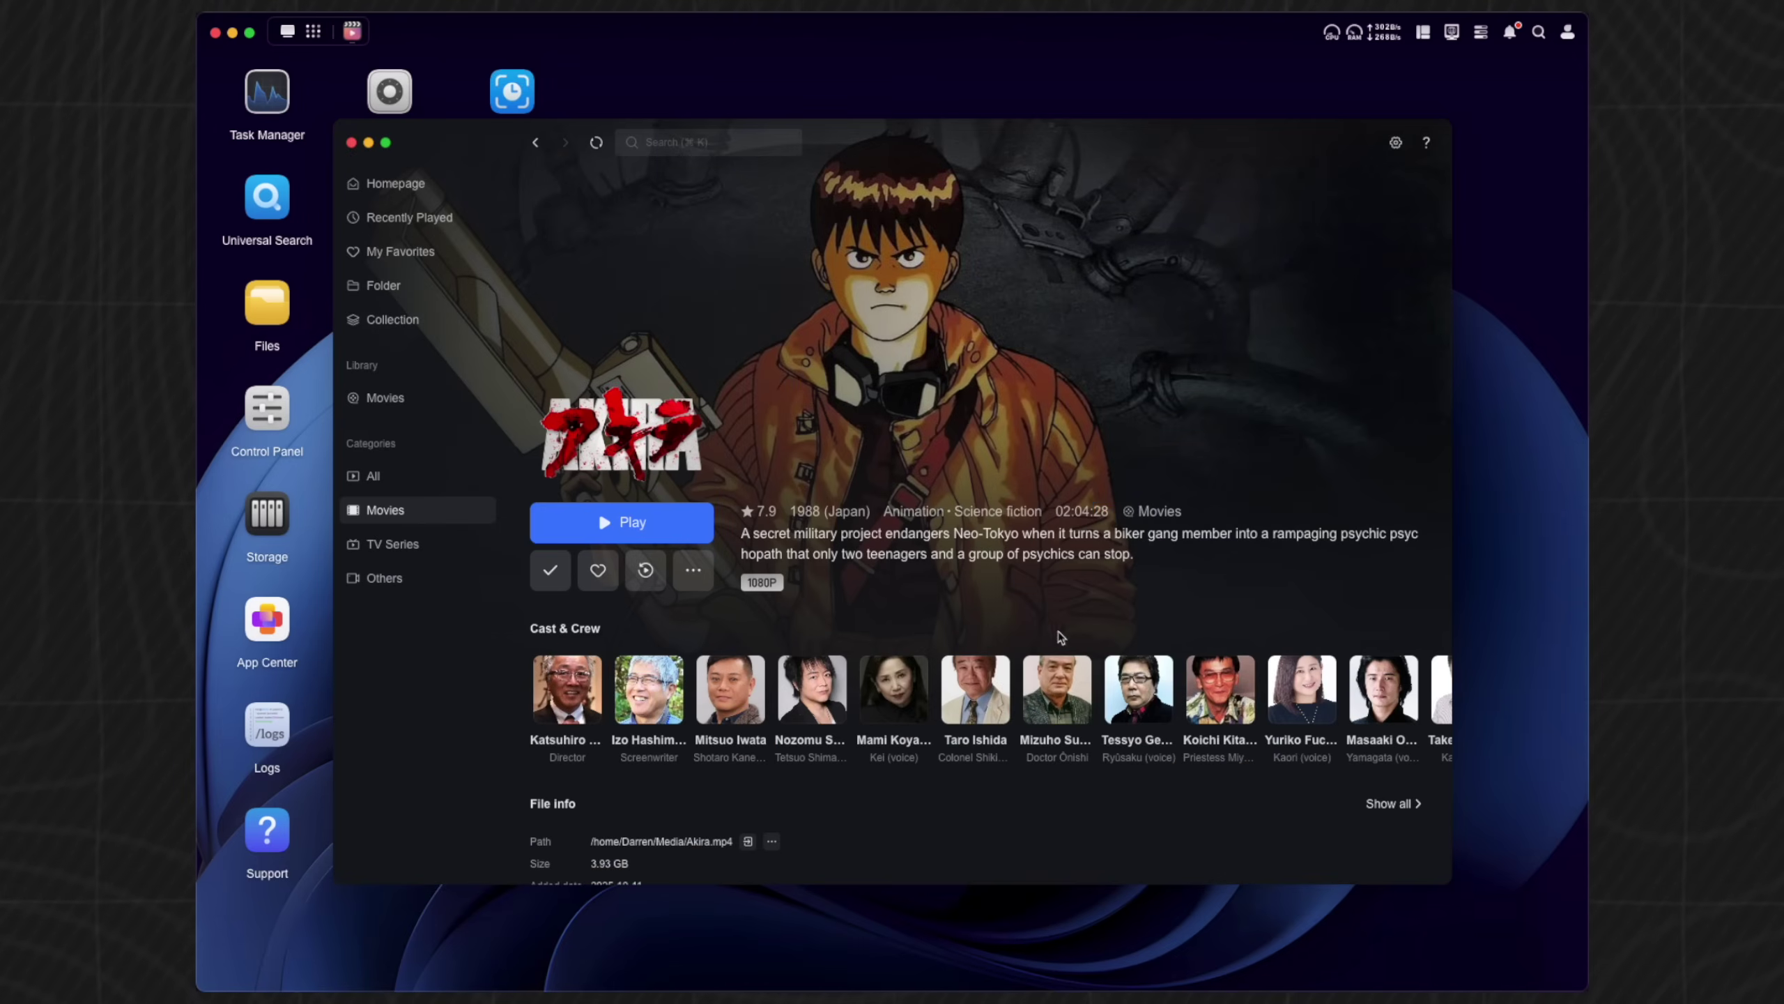
scroll(1051, 716, "down", 2)
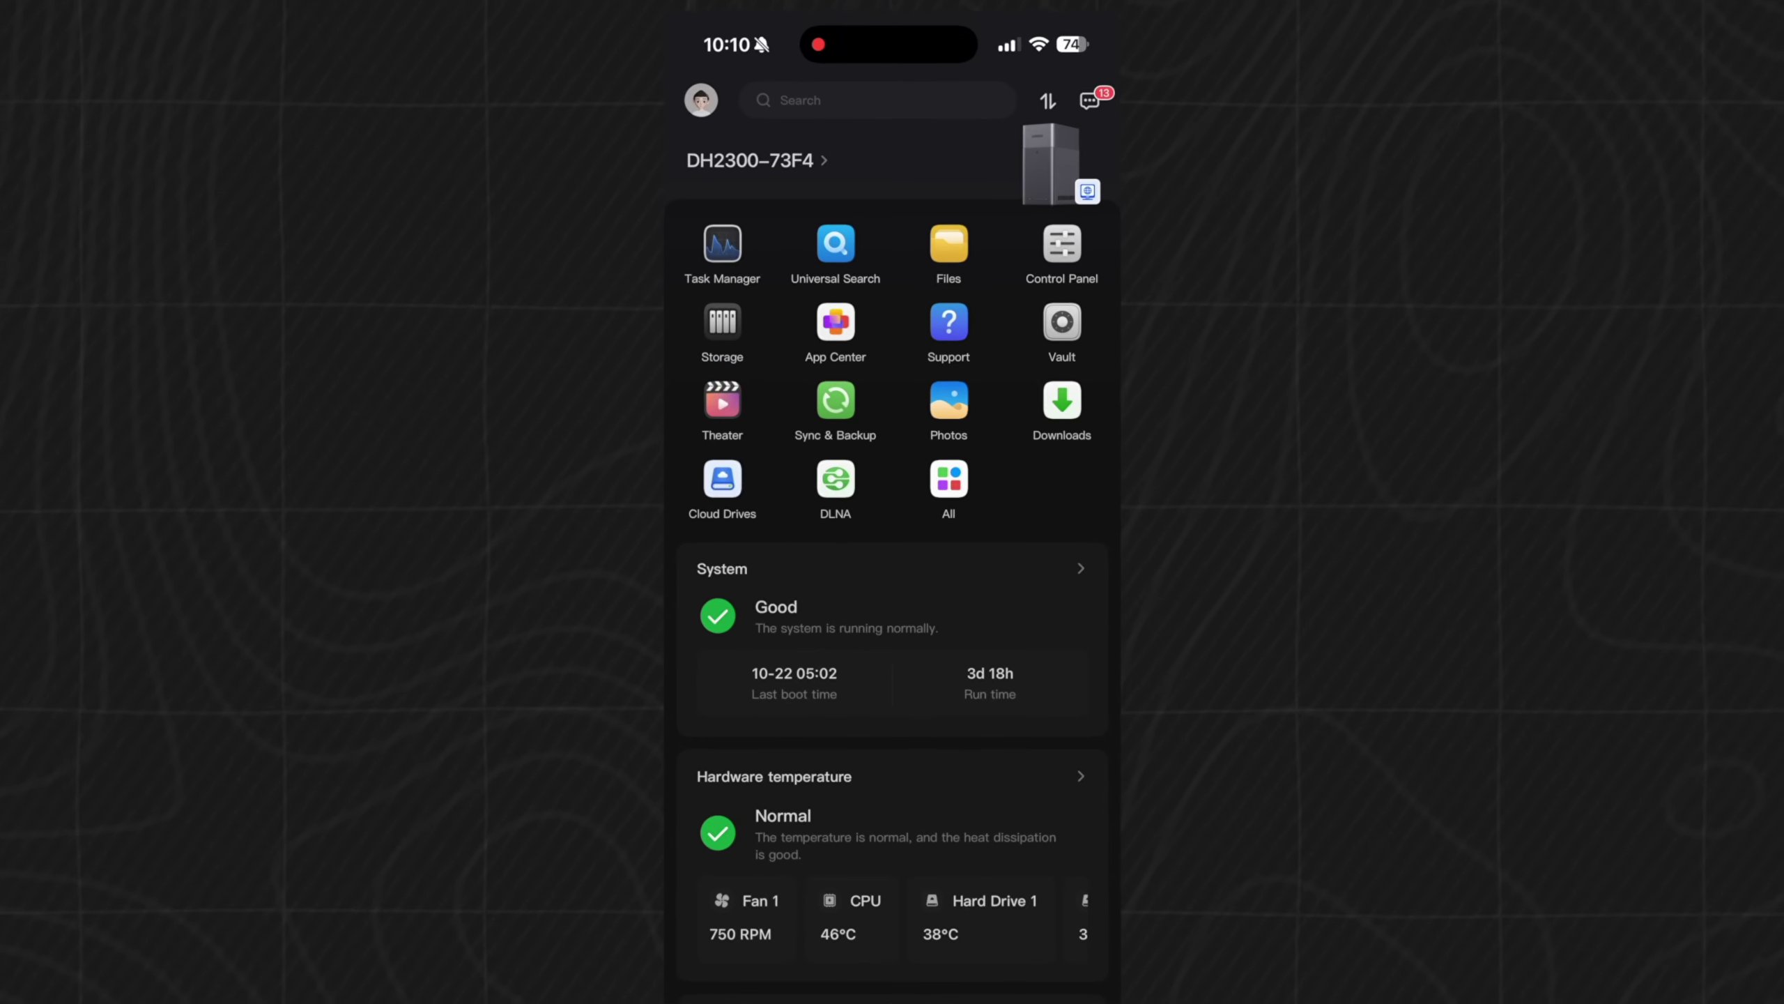
- Turn on photo album backup with full library access, then enable 'Auto backup in background'
left_click(953, 401)
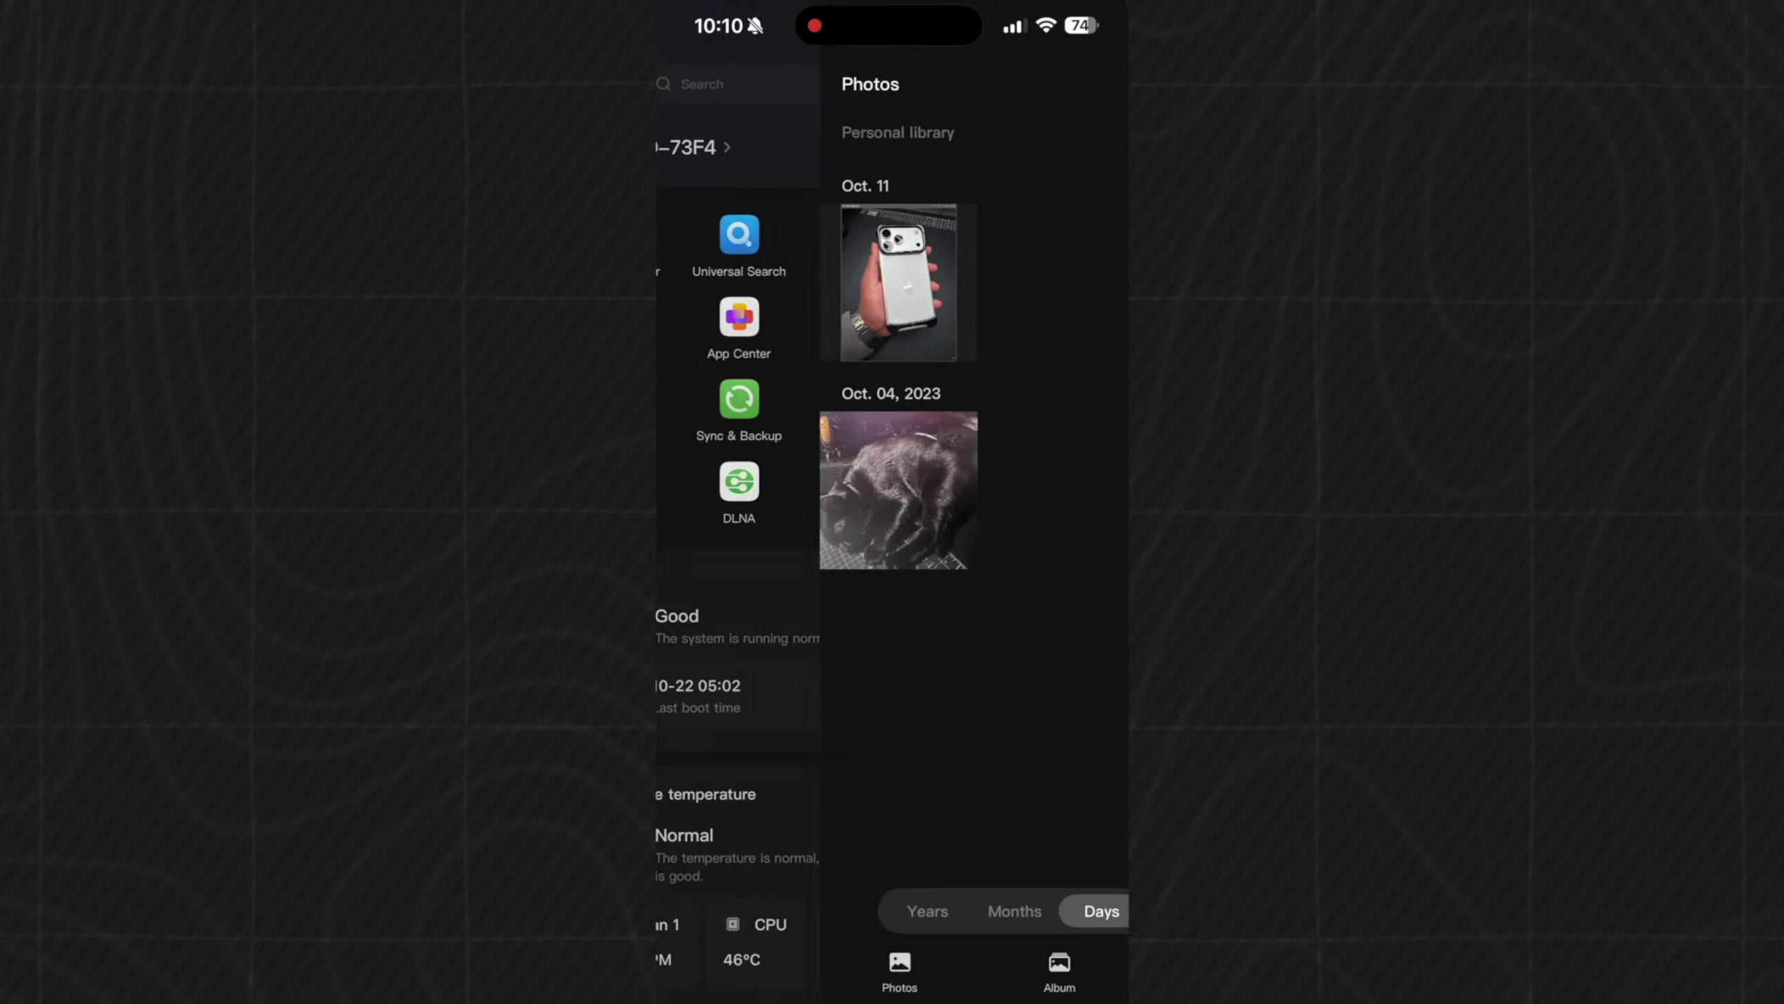
left_click(1052, 970)
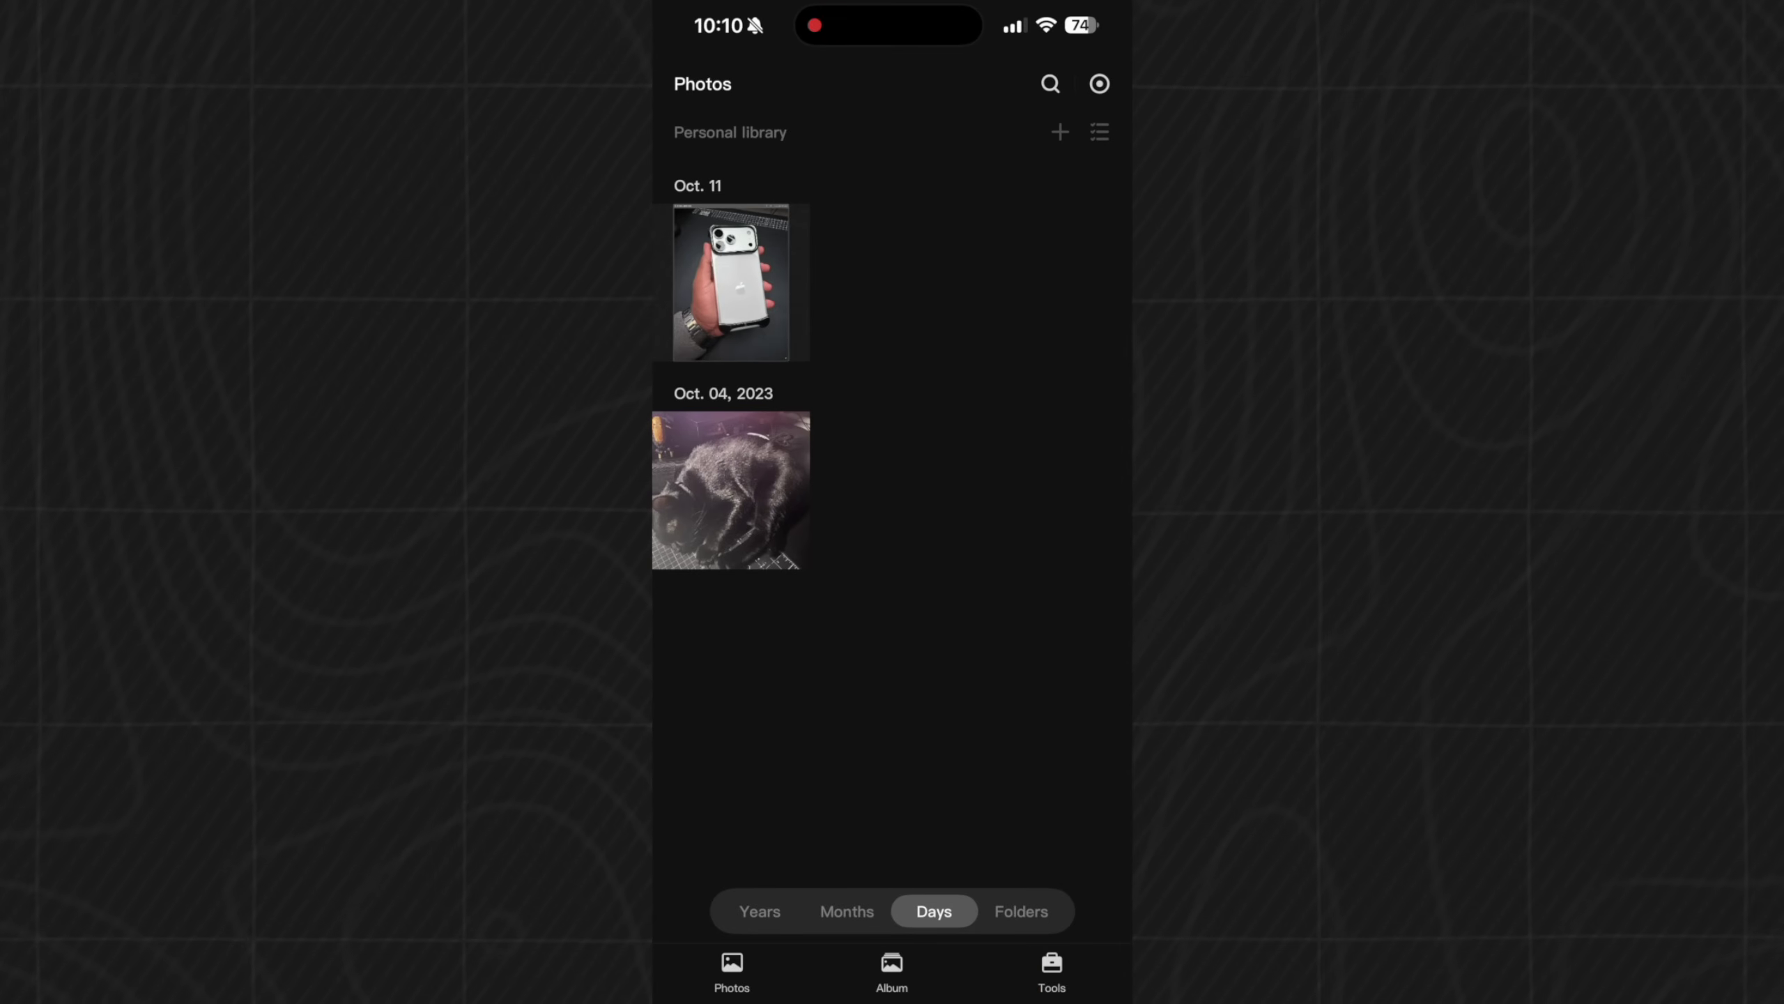
left_click(893, 166)
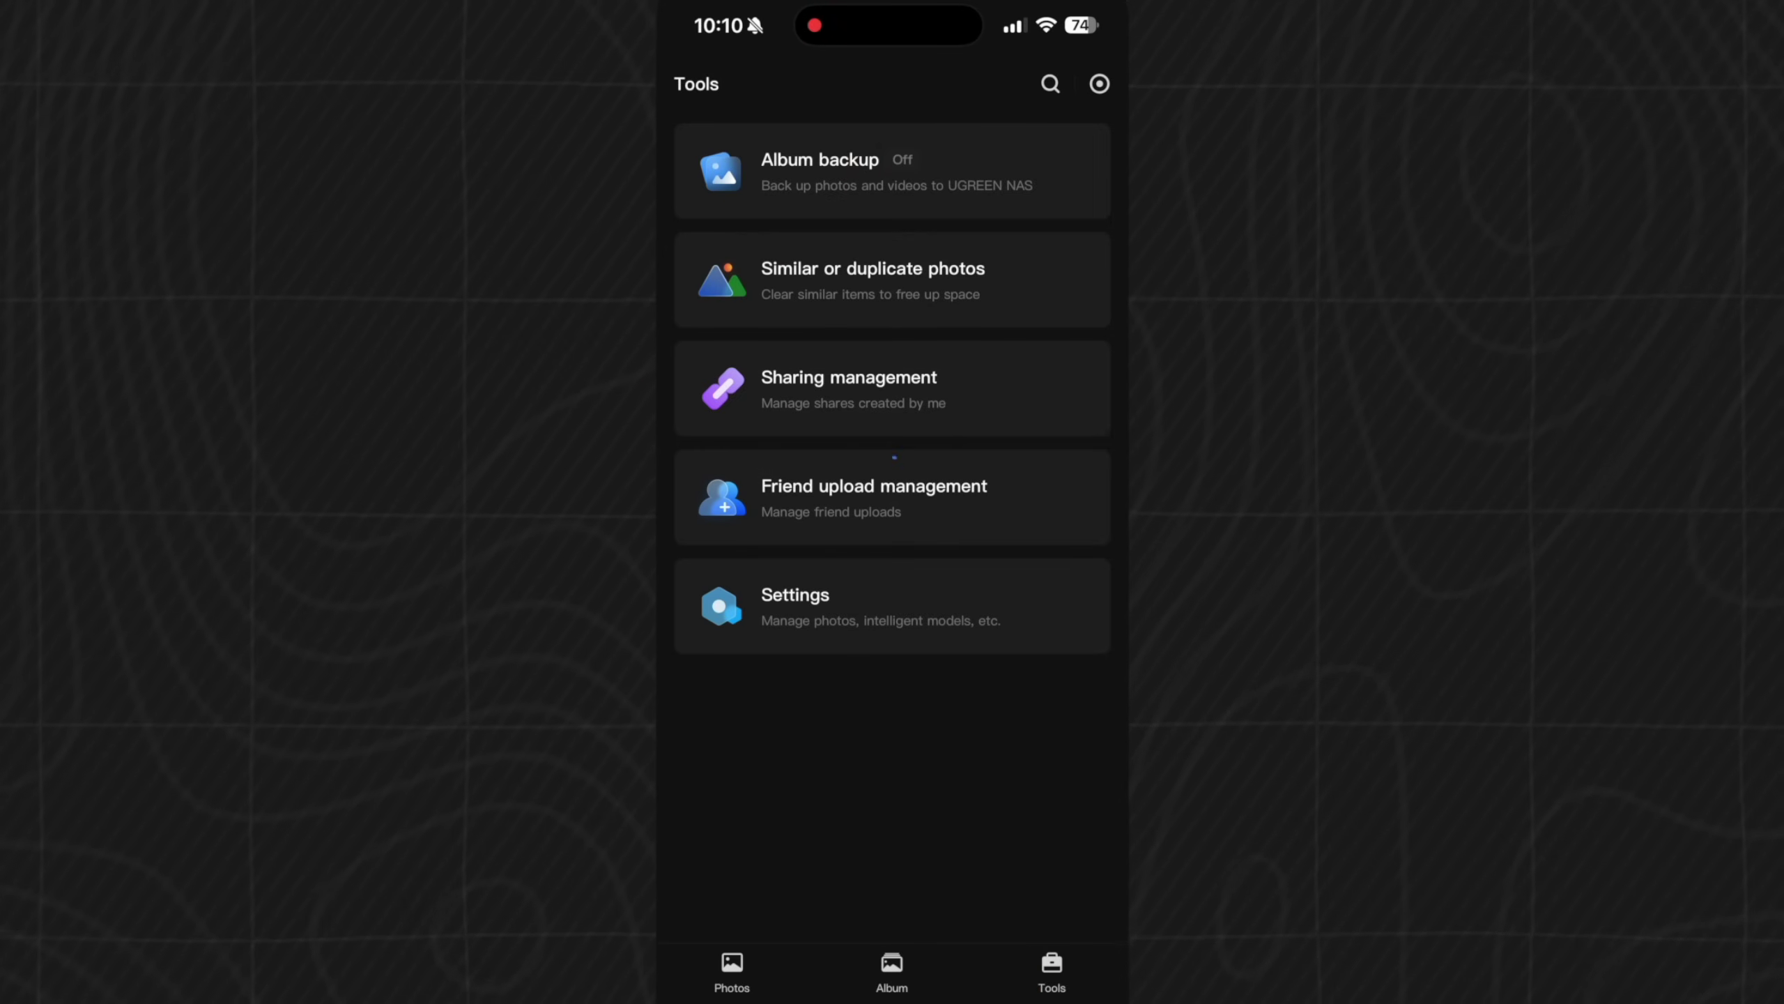
left_click(1059, 155)
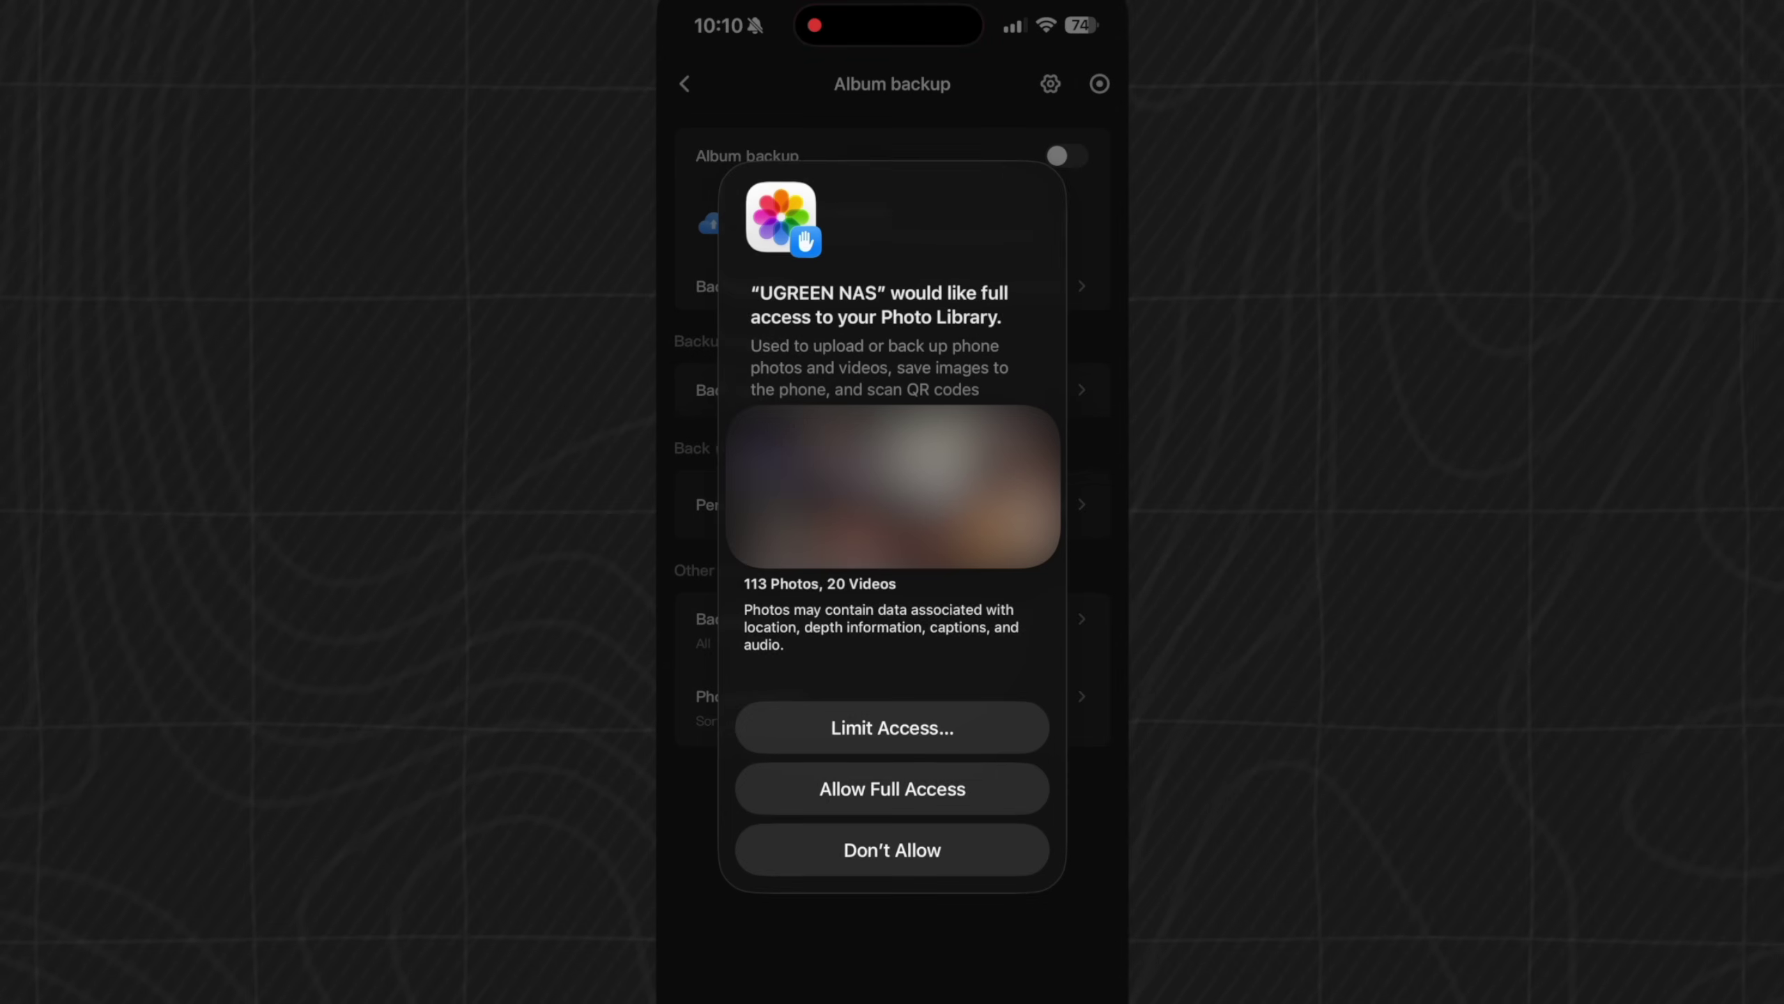
left_click(892, 788)
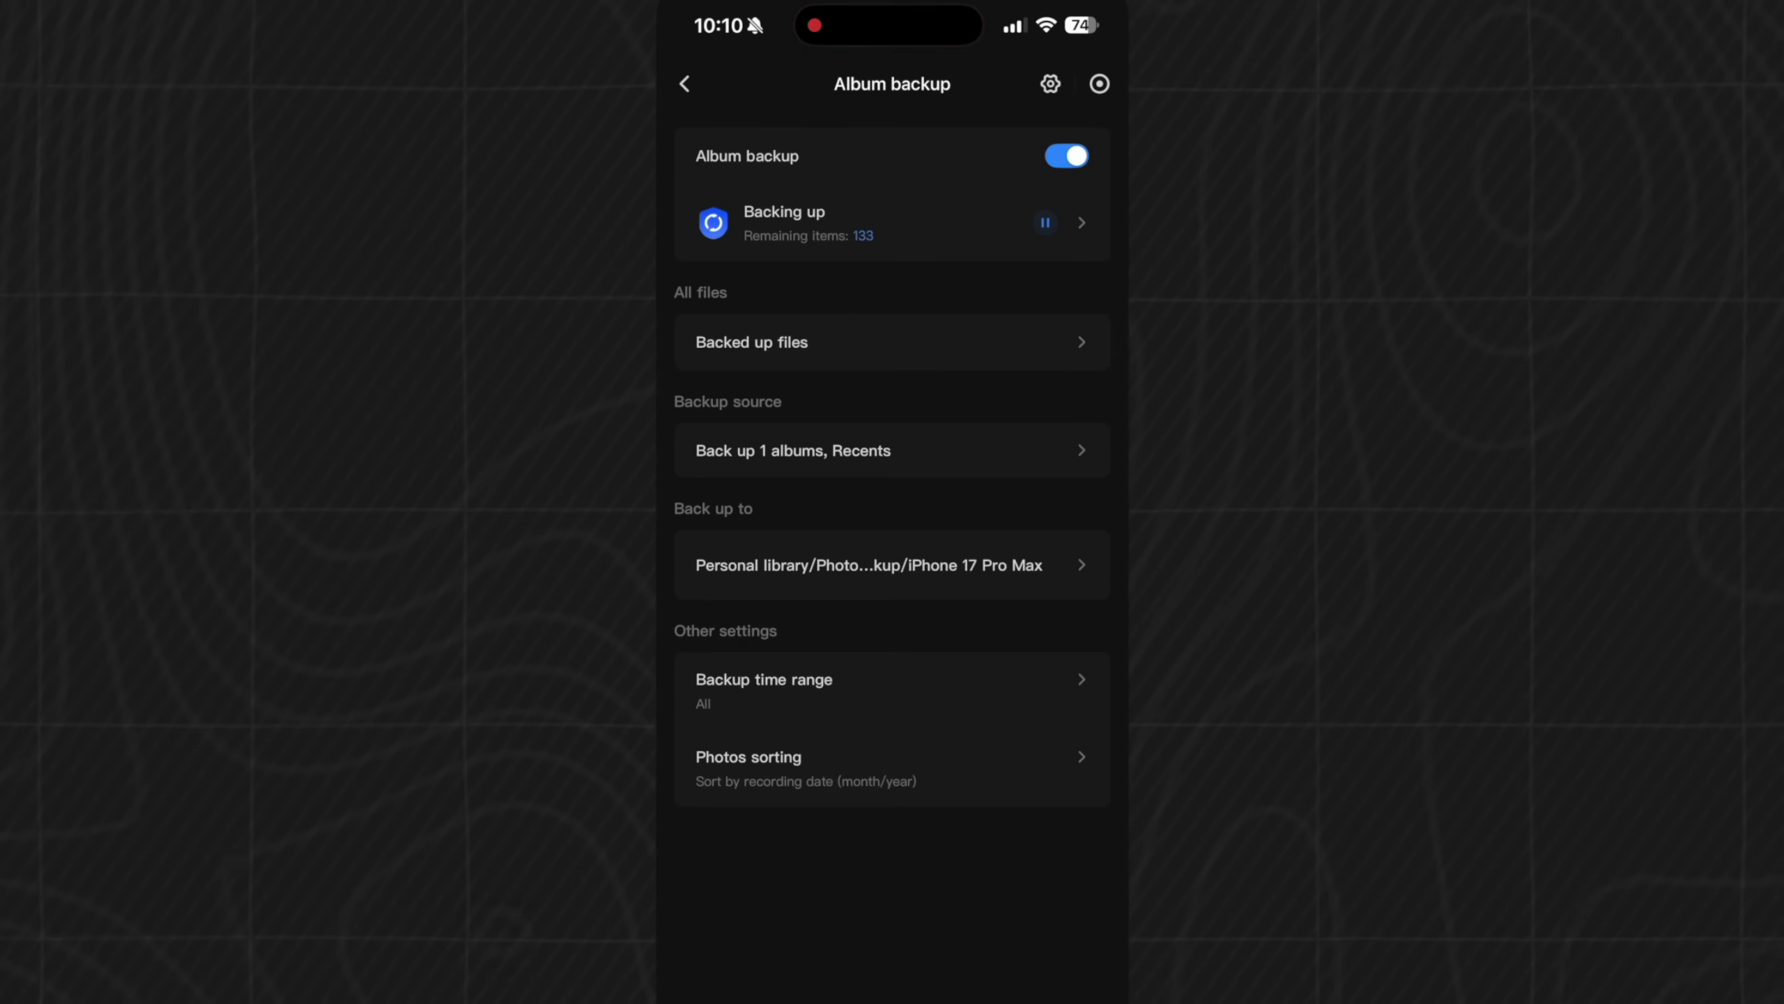
left_click(913, 222)
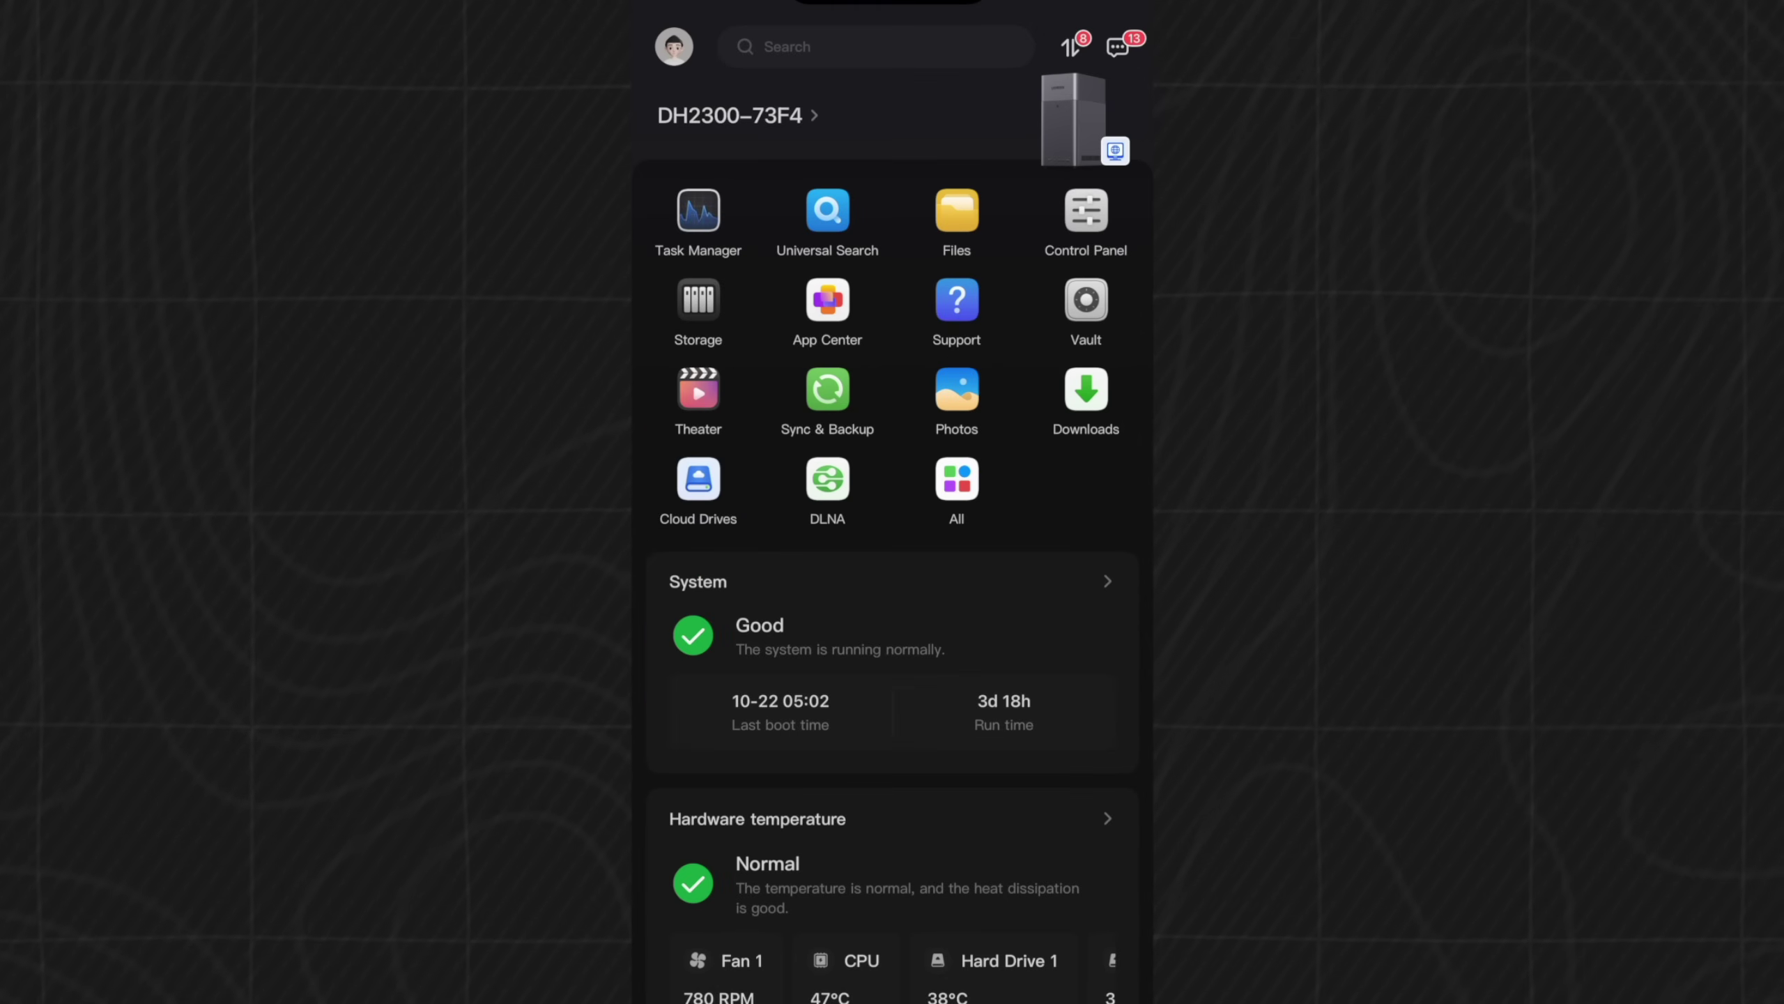
left_click(828, 389)
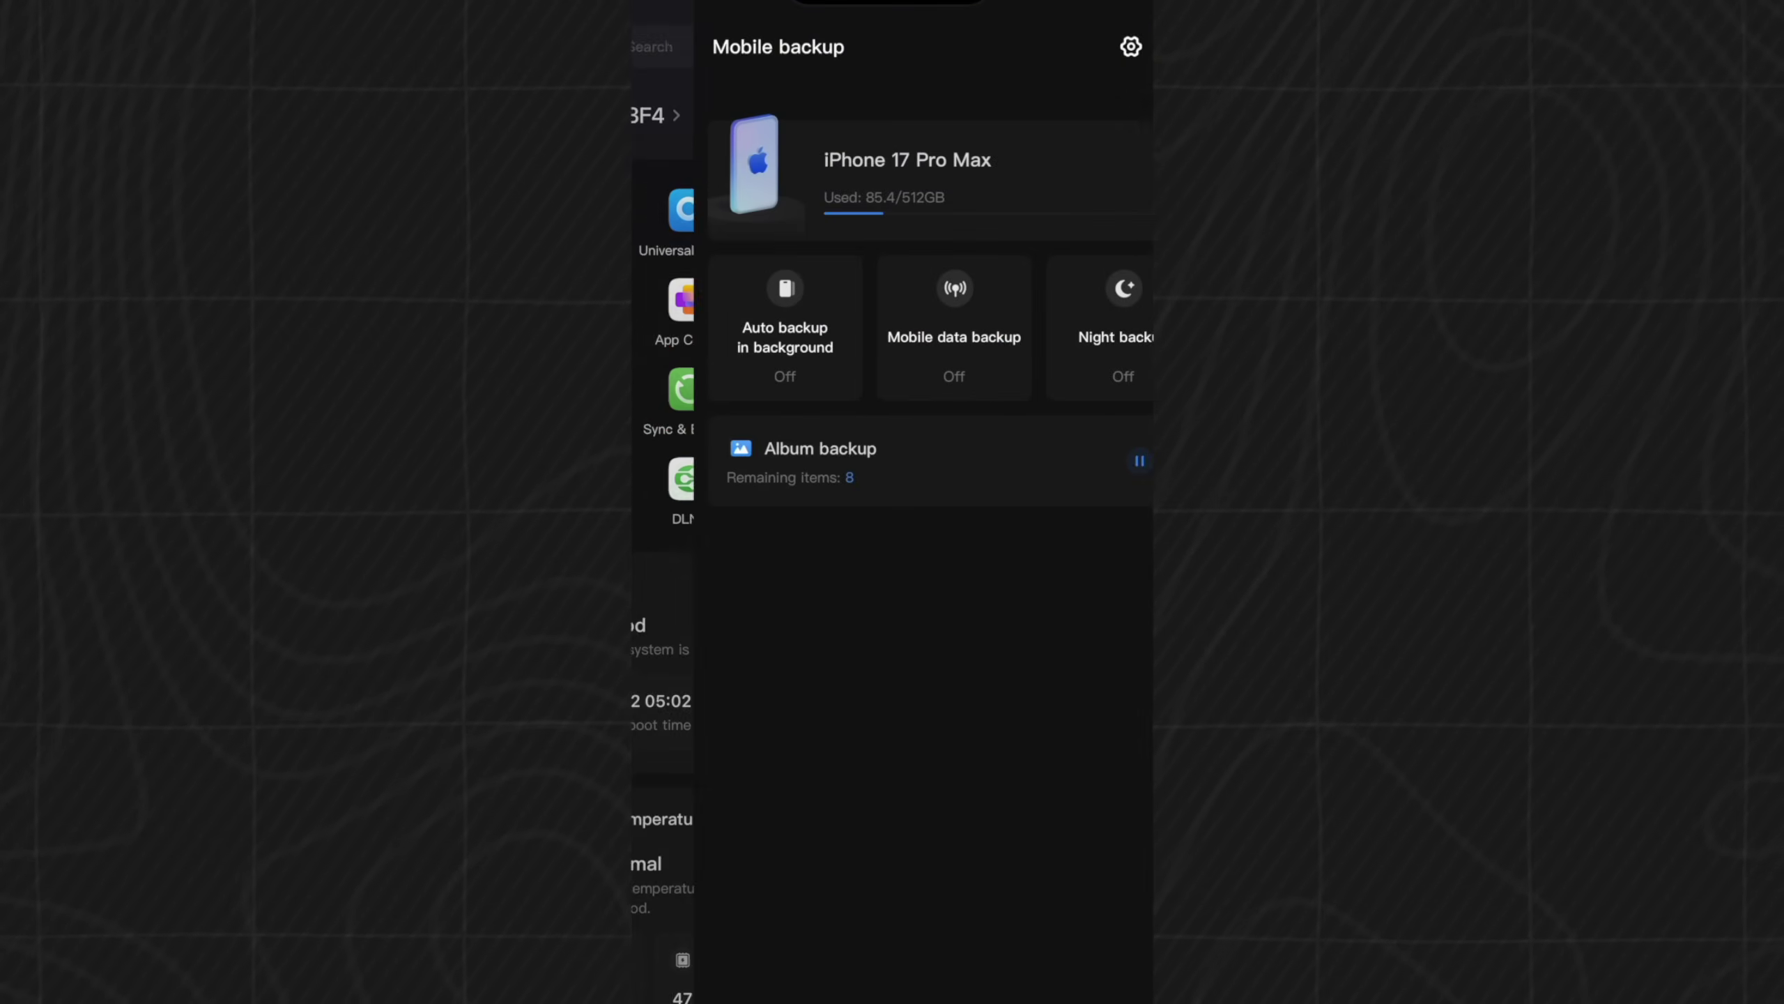
left_click(724, 303)
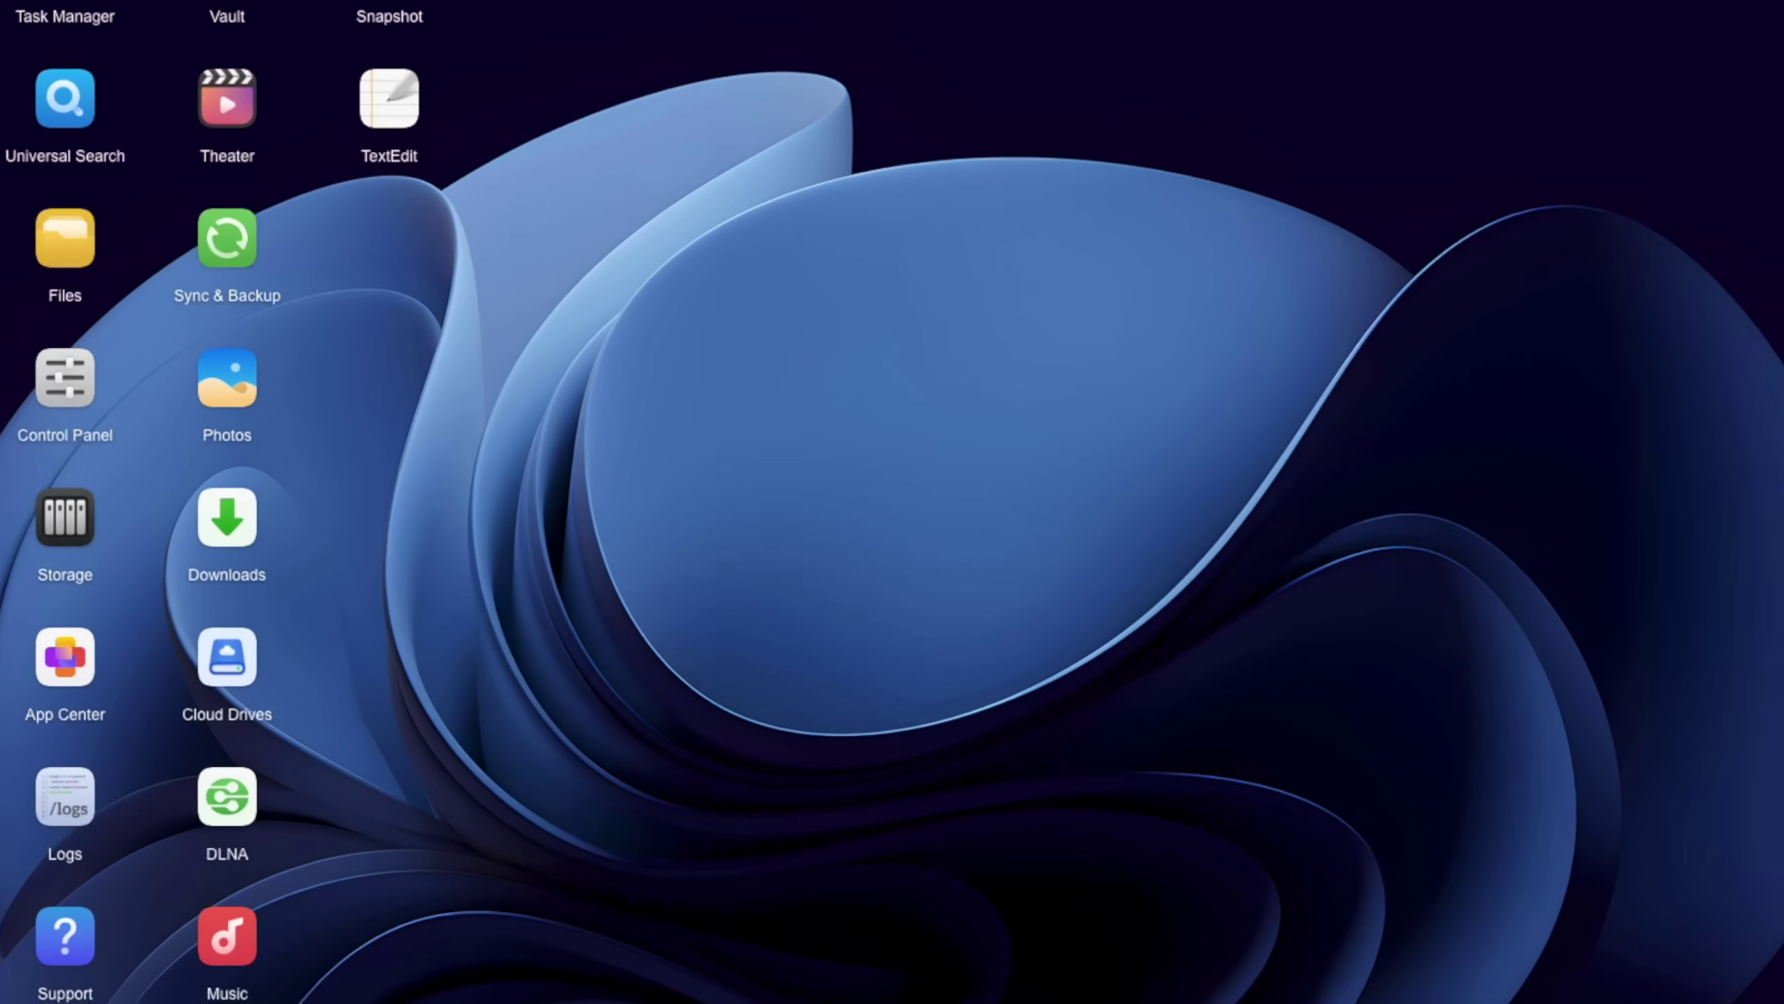
- Enable the Bonjour service in File Service advanced settings and apply it
left_click(265, 408)
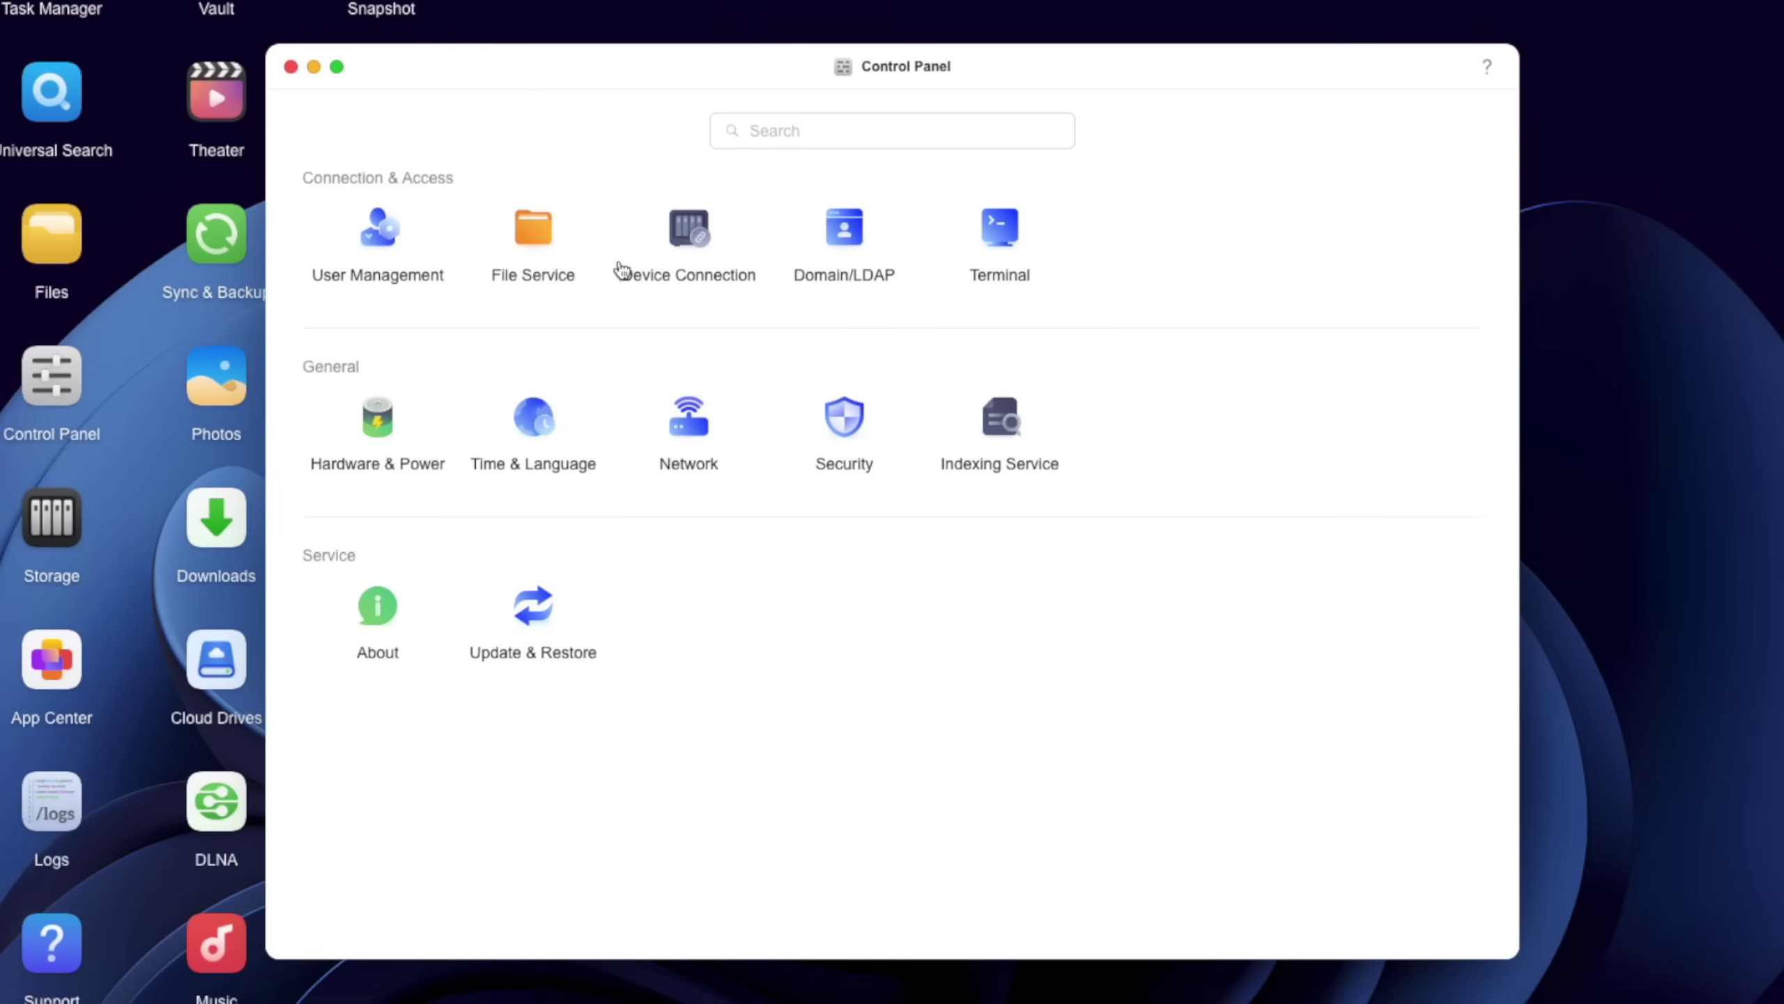
left_click(558, 251)
left_click(934, 127)
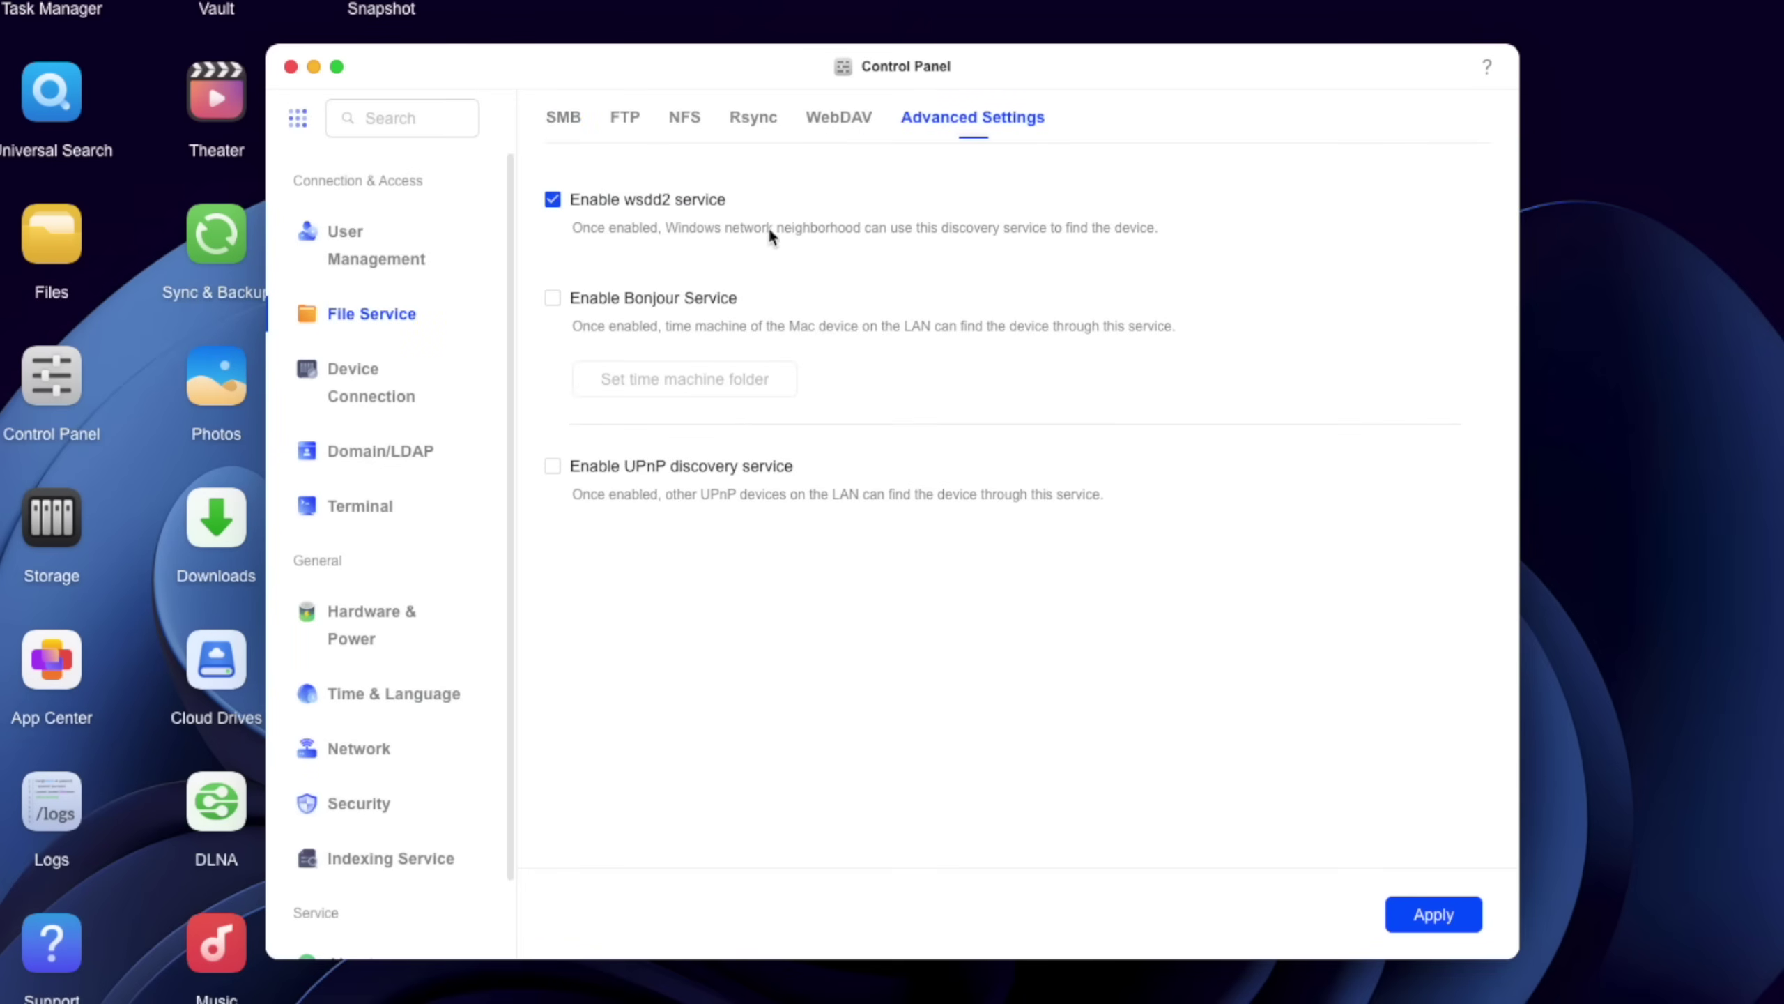
left_click(608, 300)
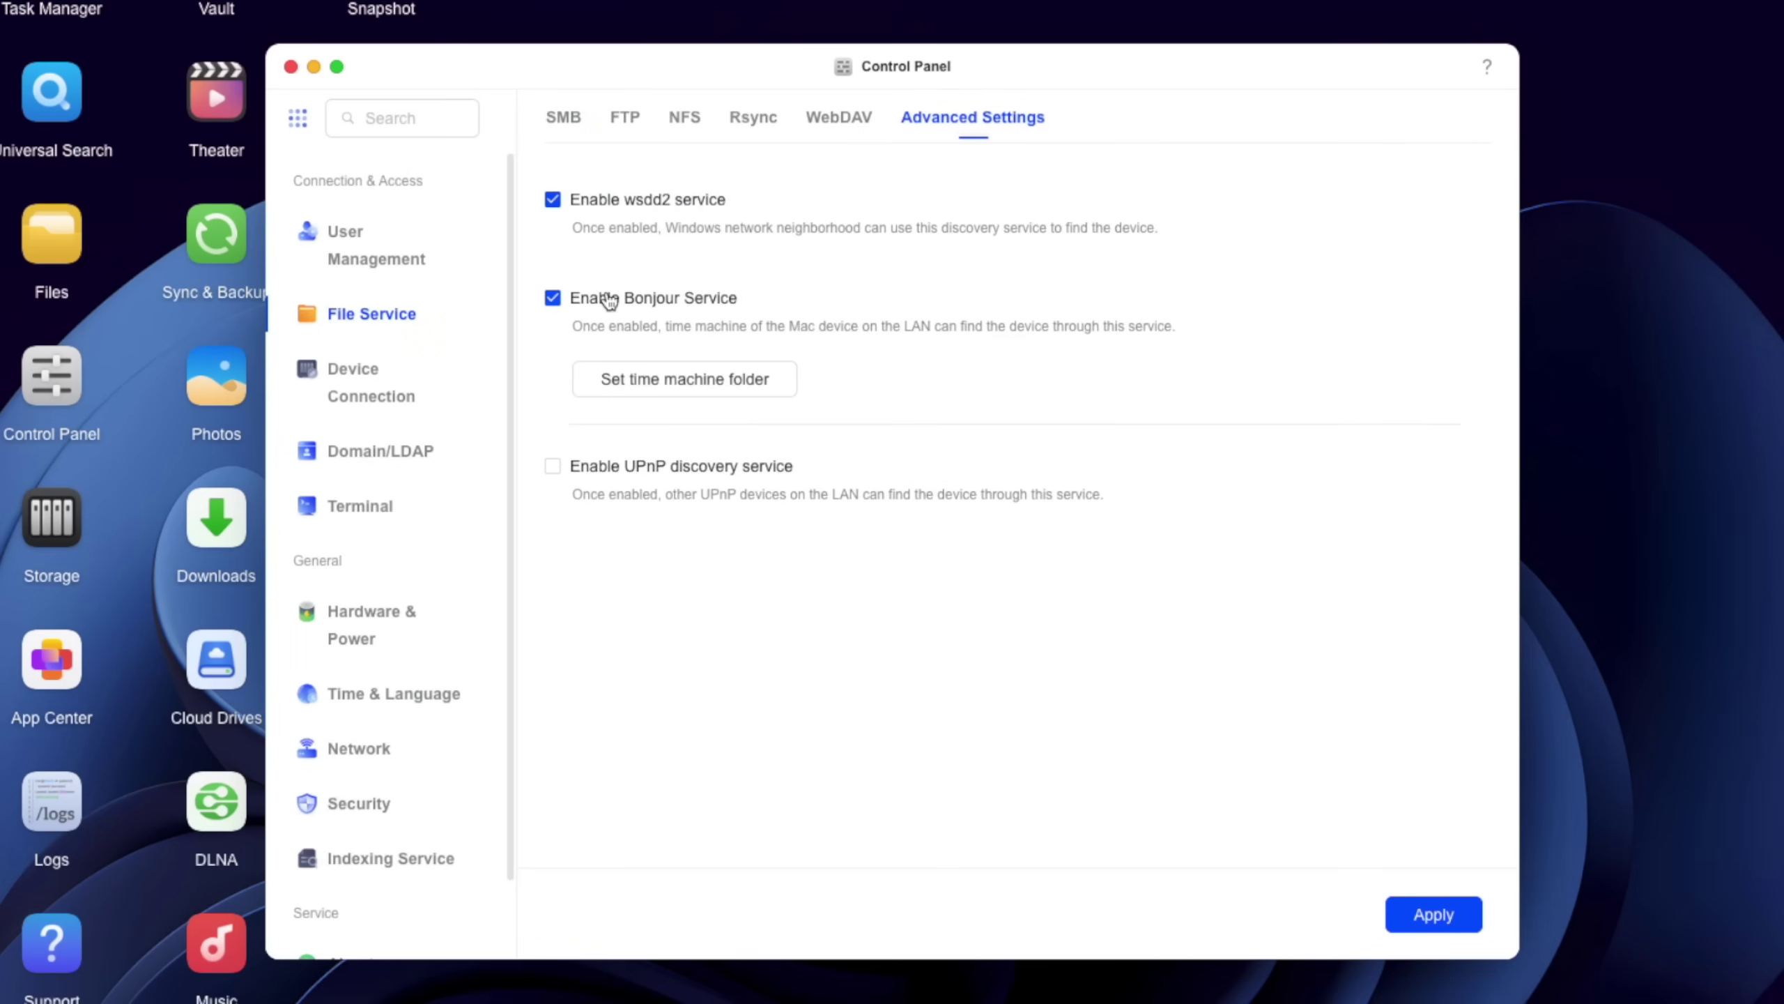
left_click(1426, 919)
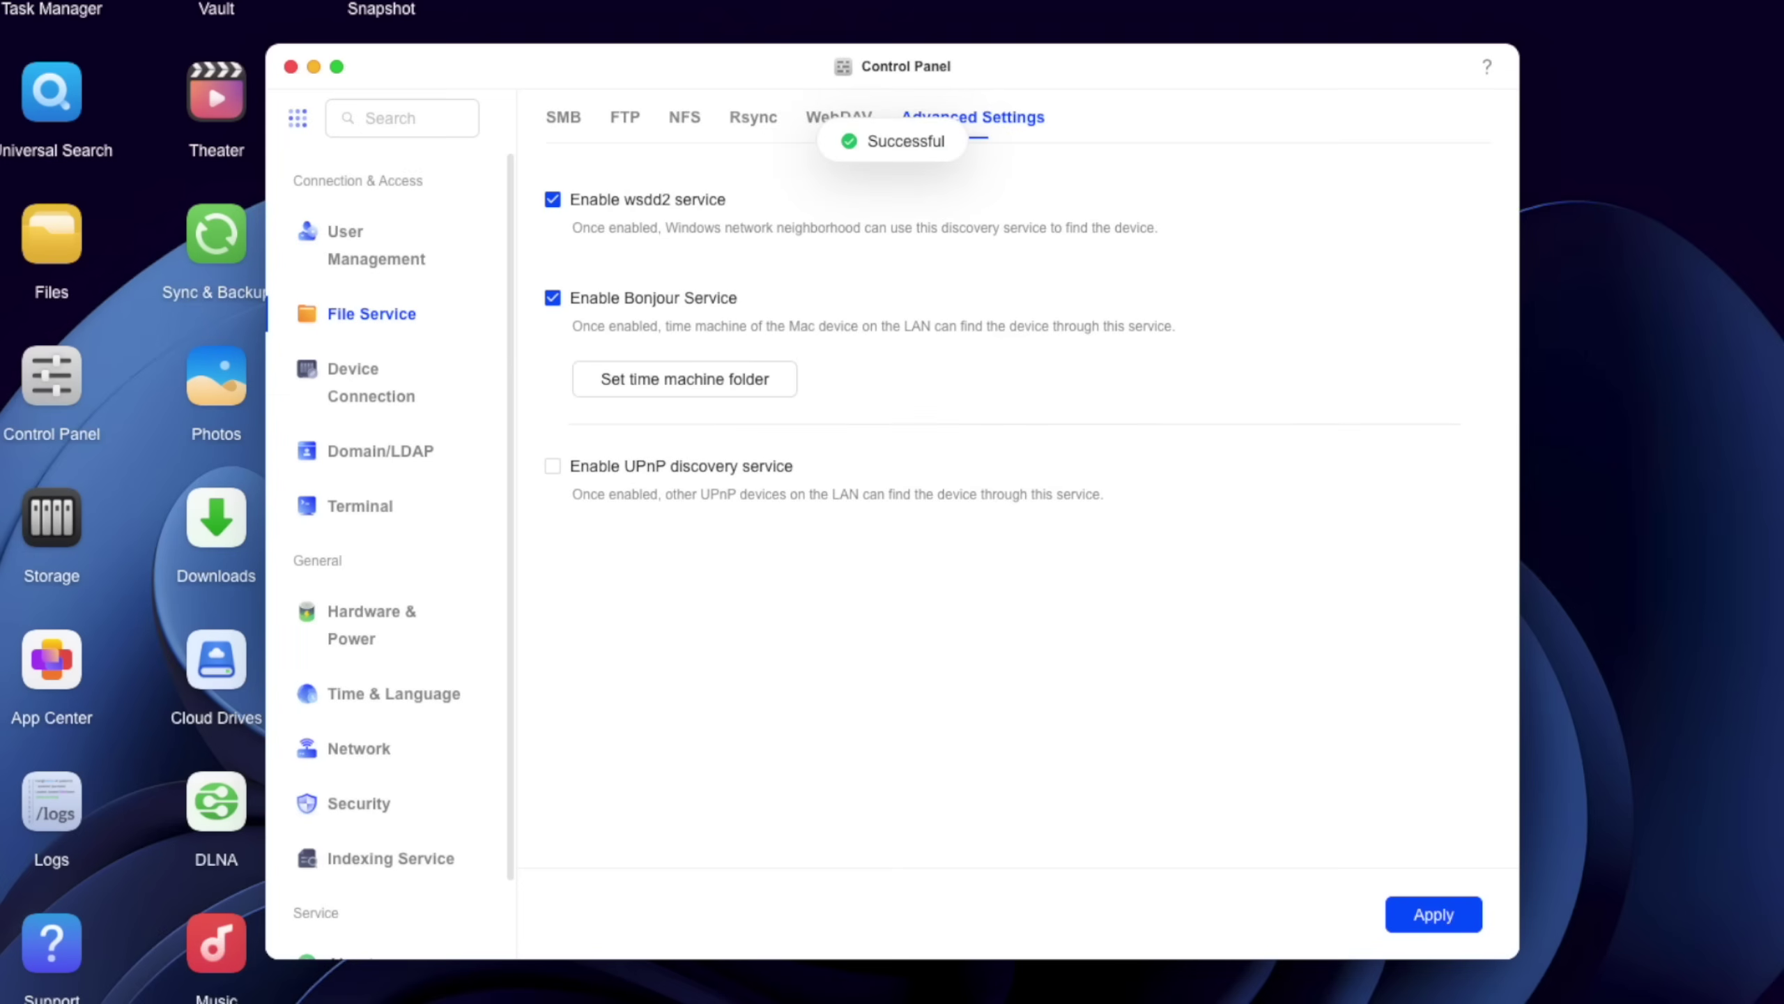
- Create a shared folder 'Time Machine Backups' and set it as the Time Machine folder
left_click(698, 399)
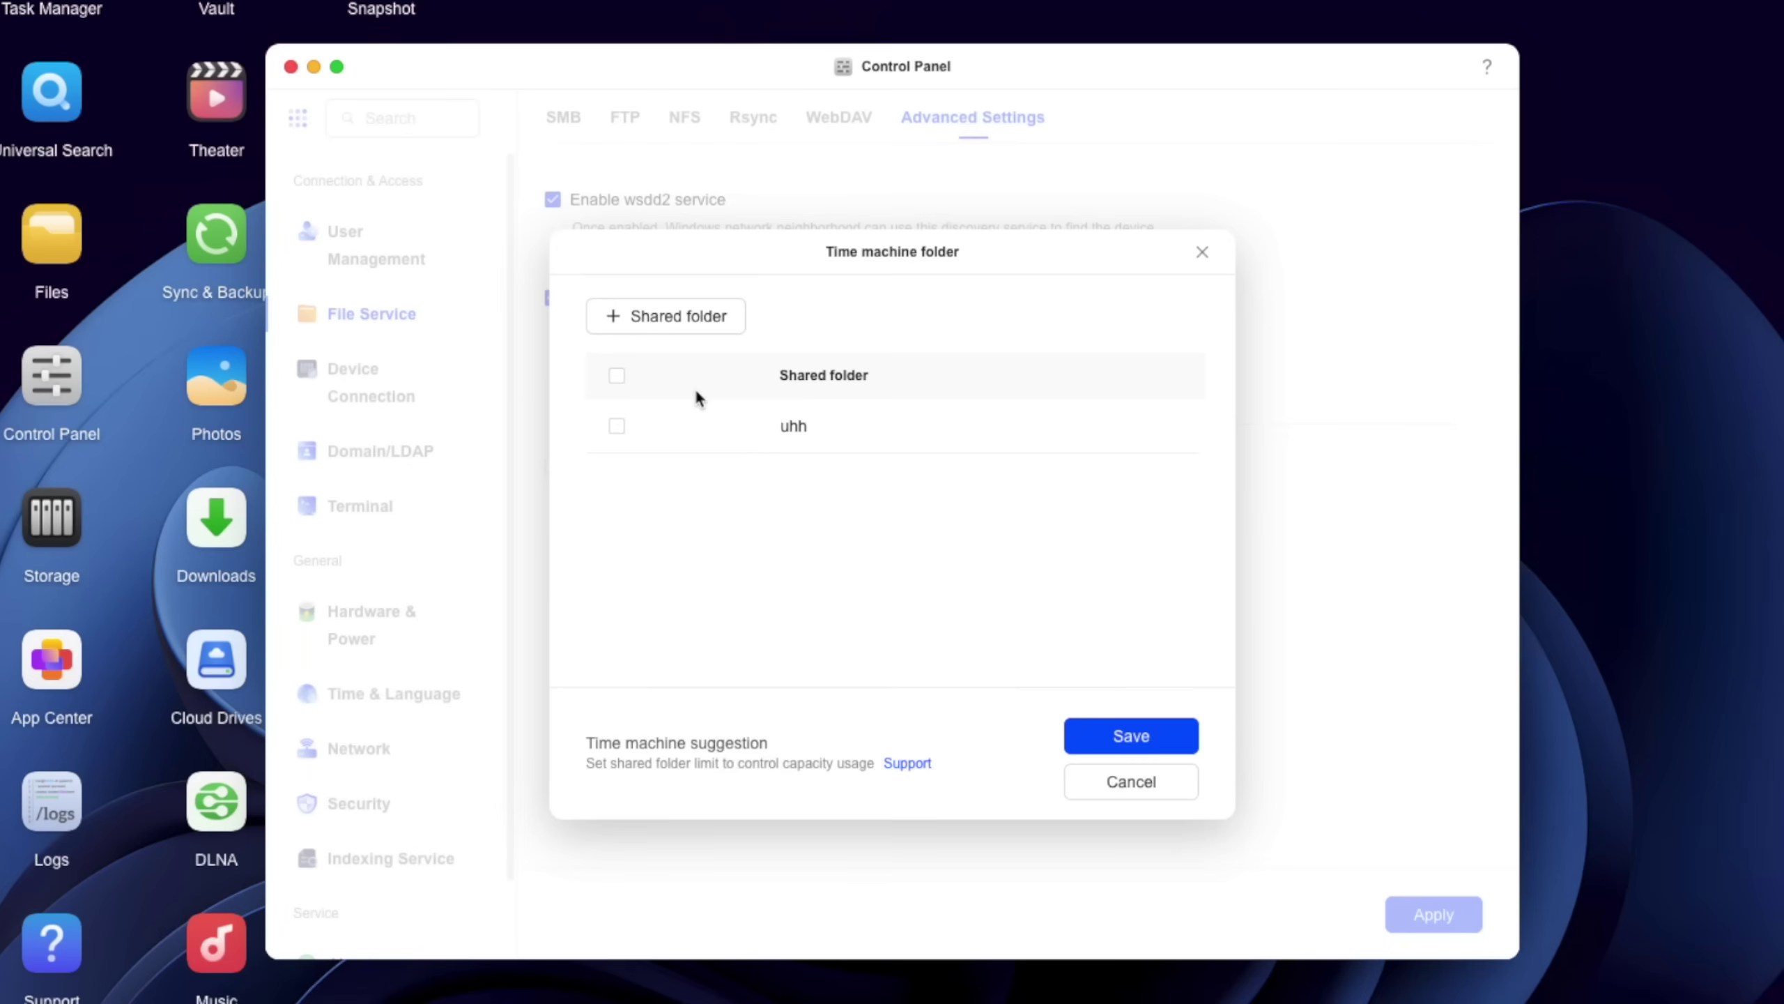
left_click(649, 318)
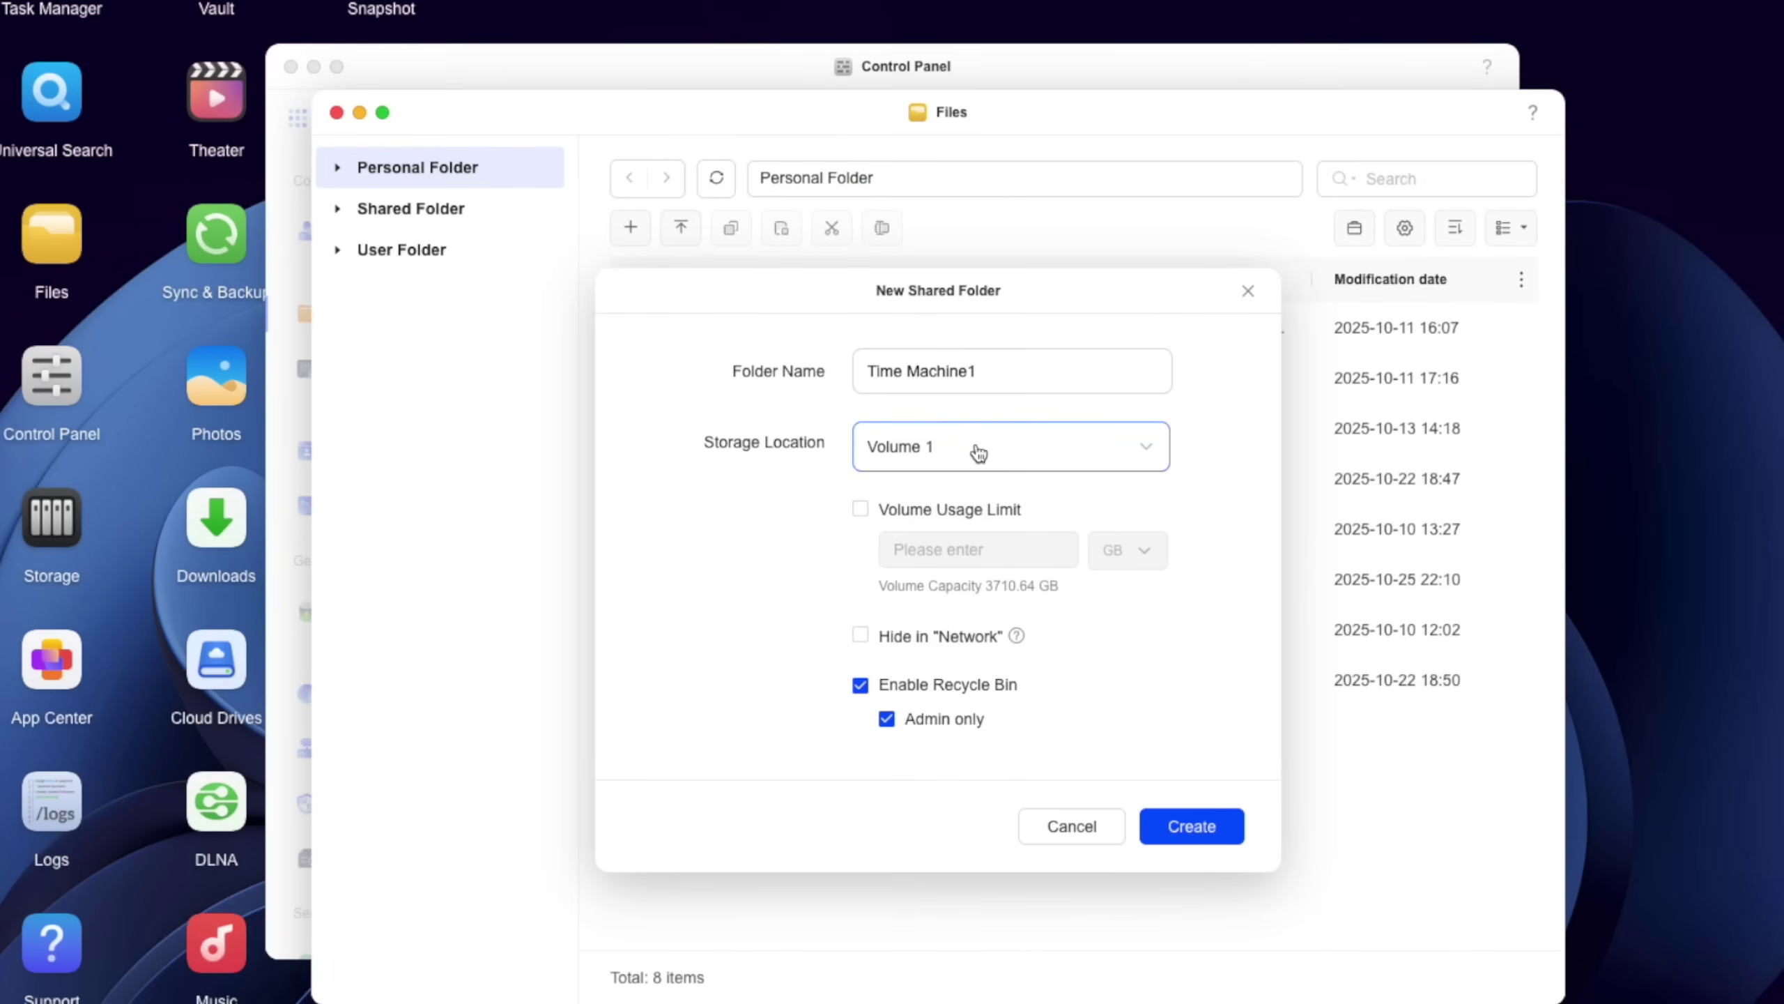
type("Backups")
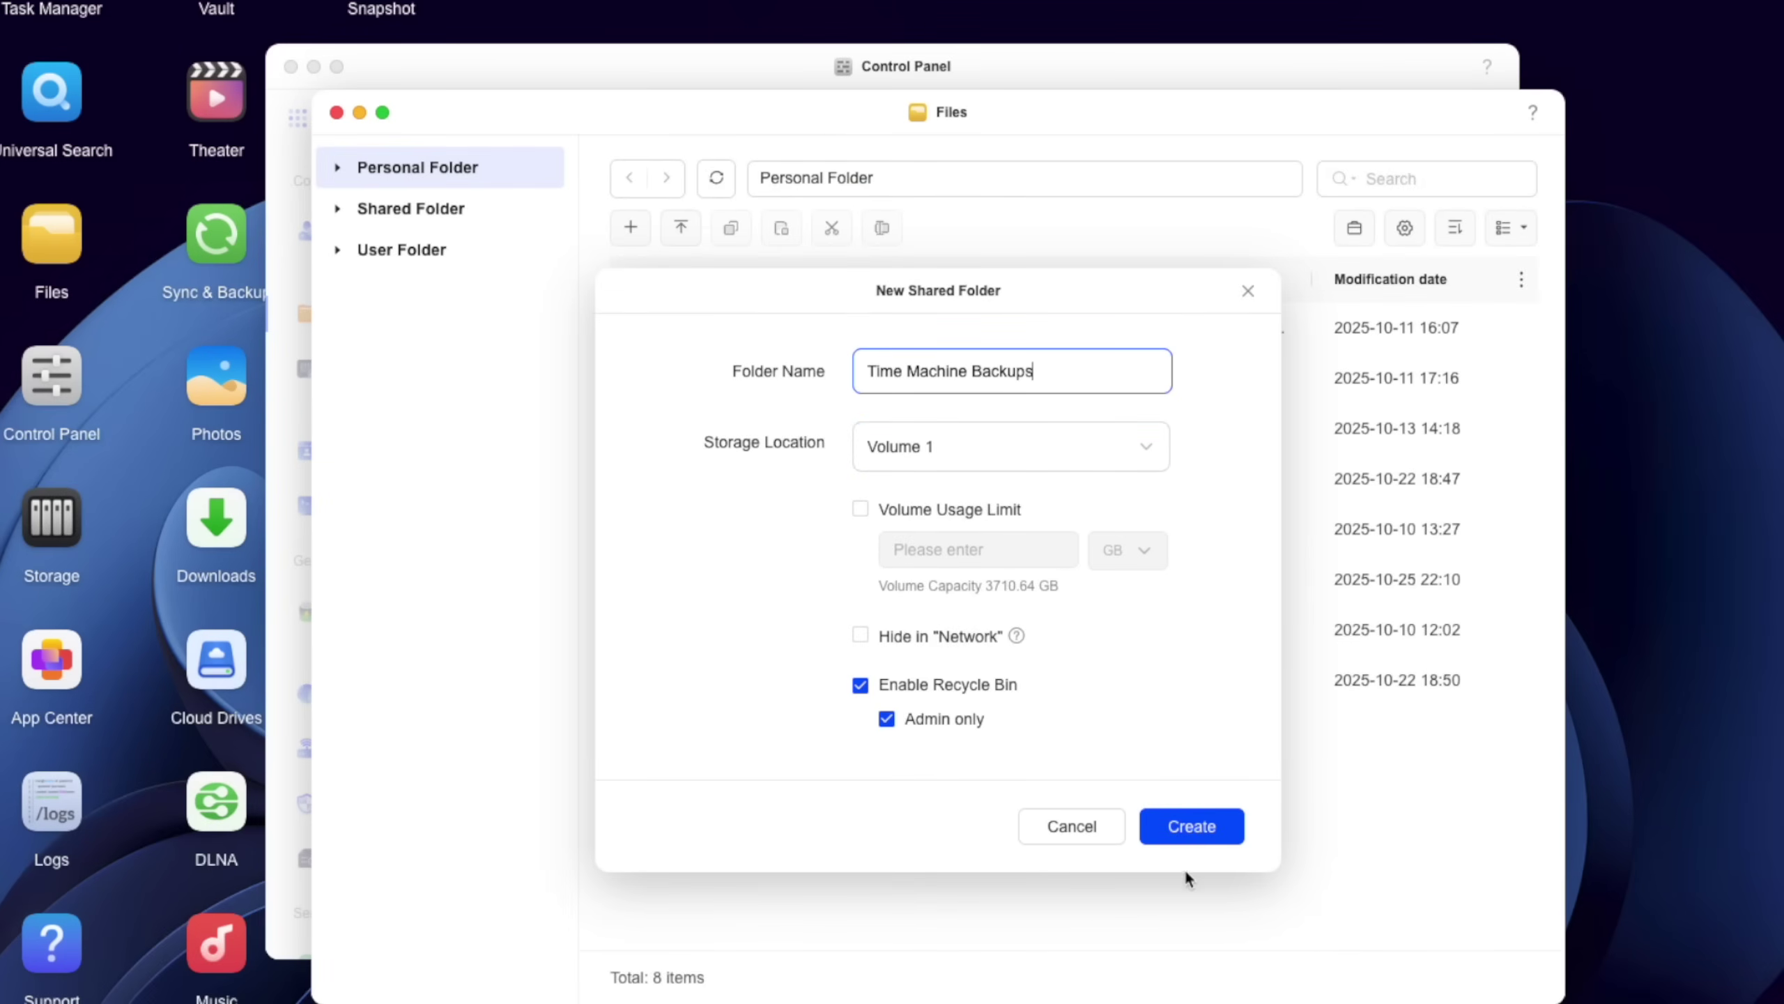
left_click(1206, 838)
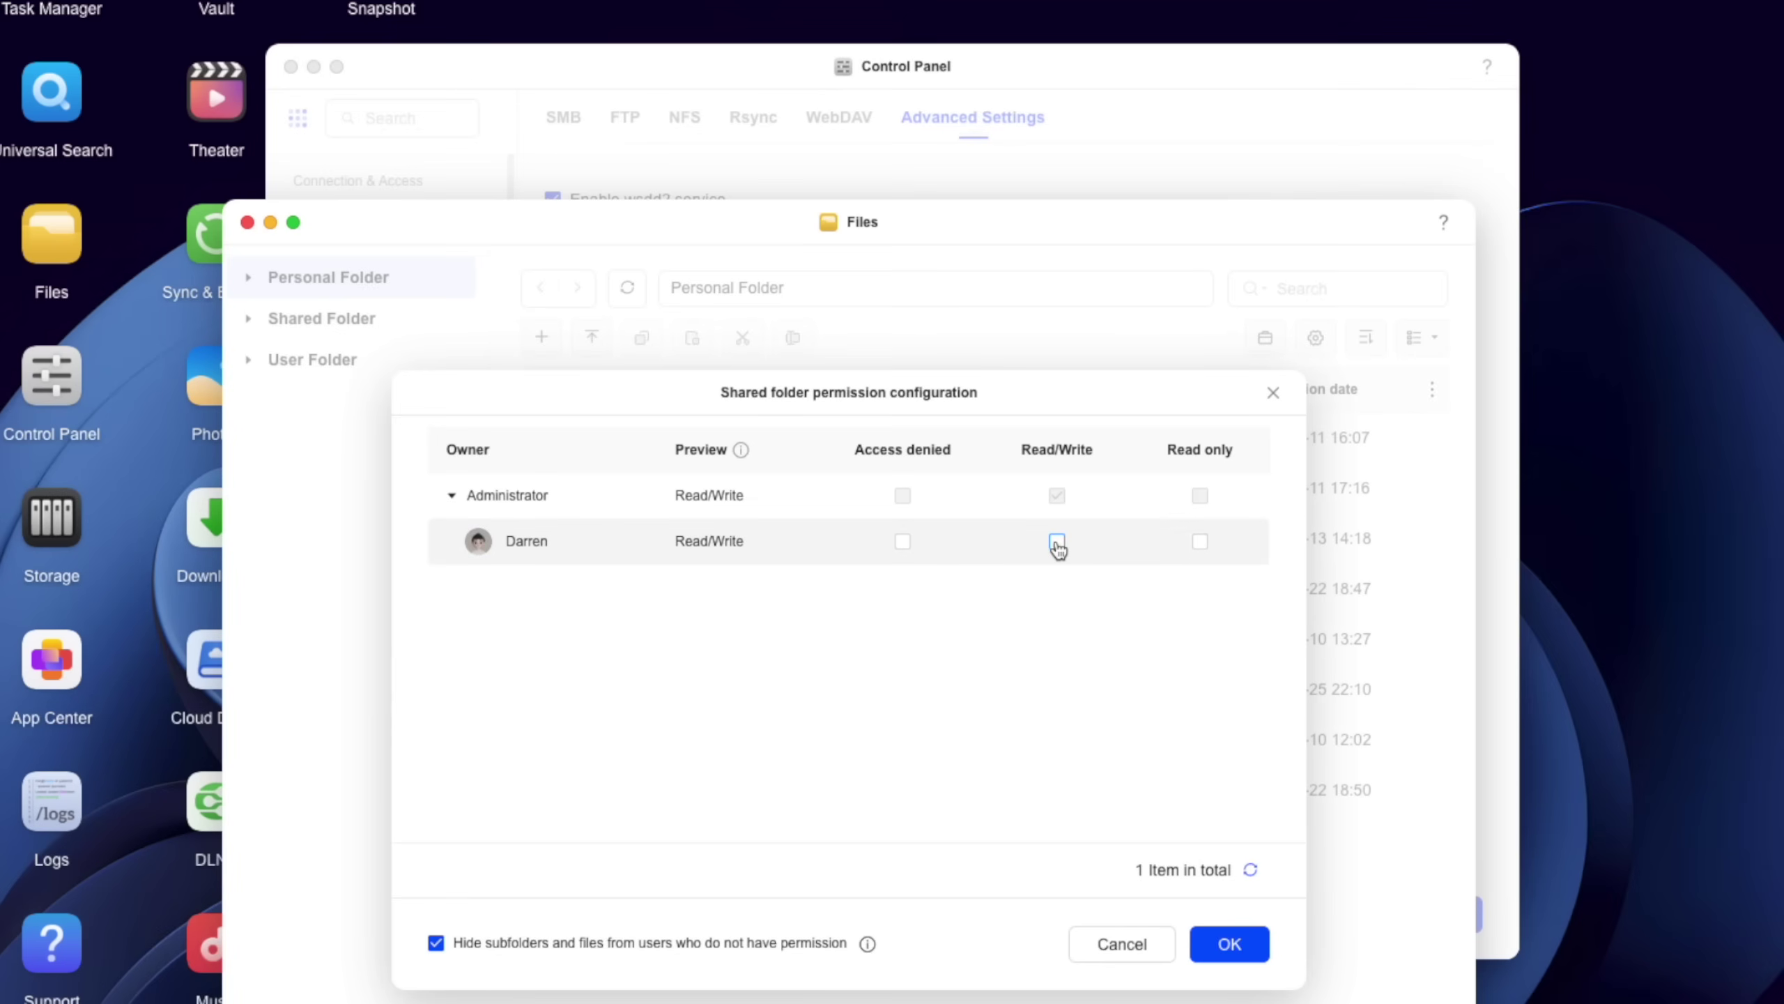
left_click(1233, 945)
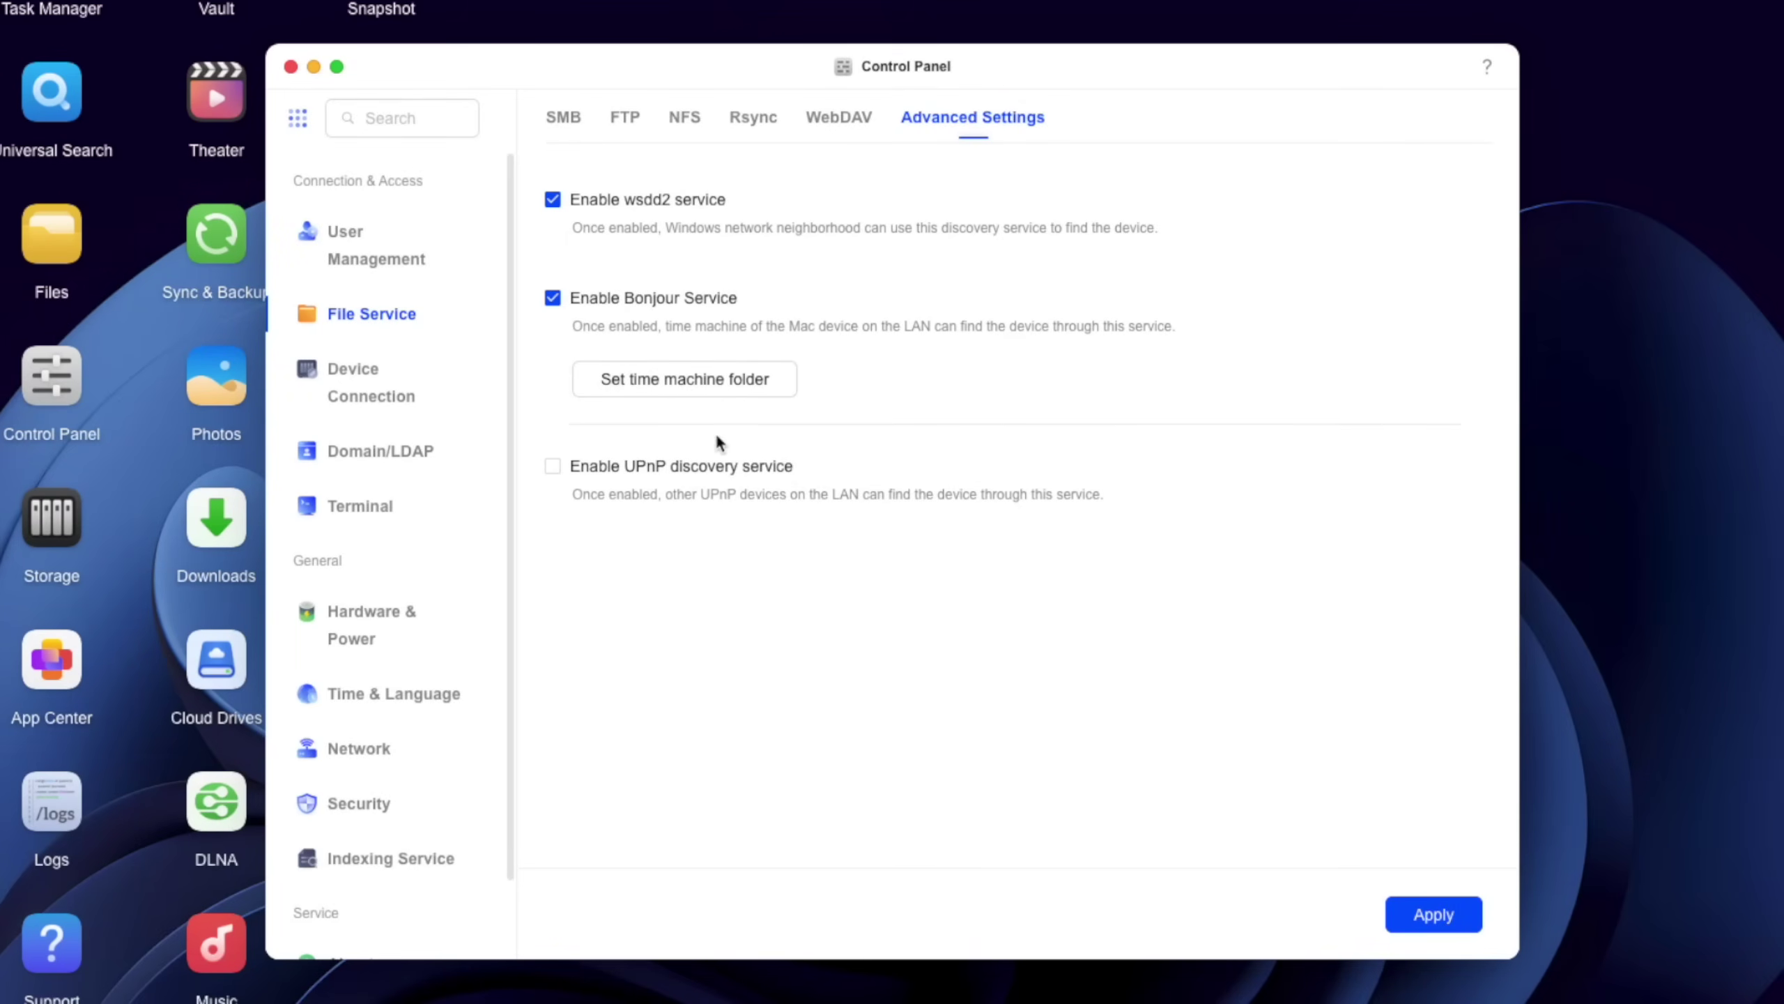
left_click(667, 392)
left_click(697, 432)
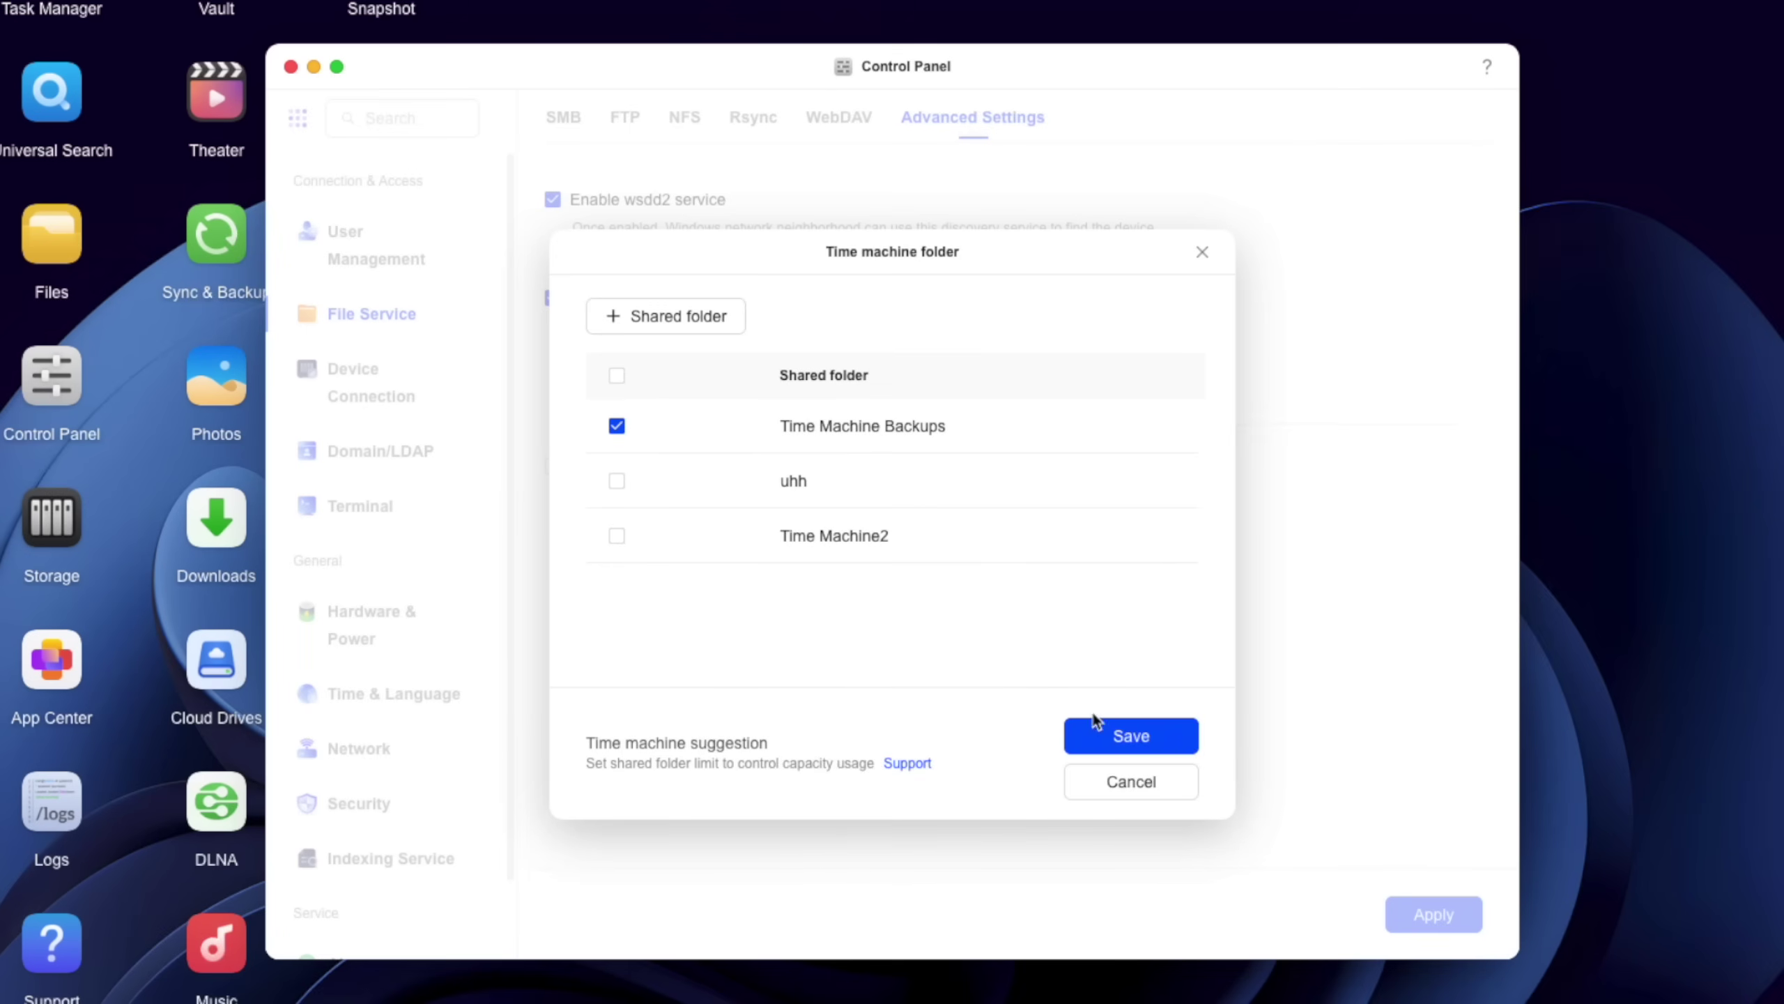
left_click(1100, 735)
left_click(1433, 914)
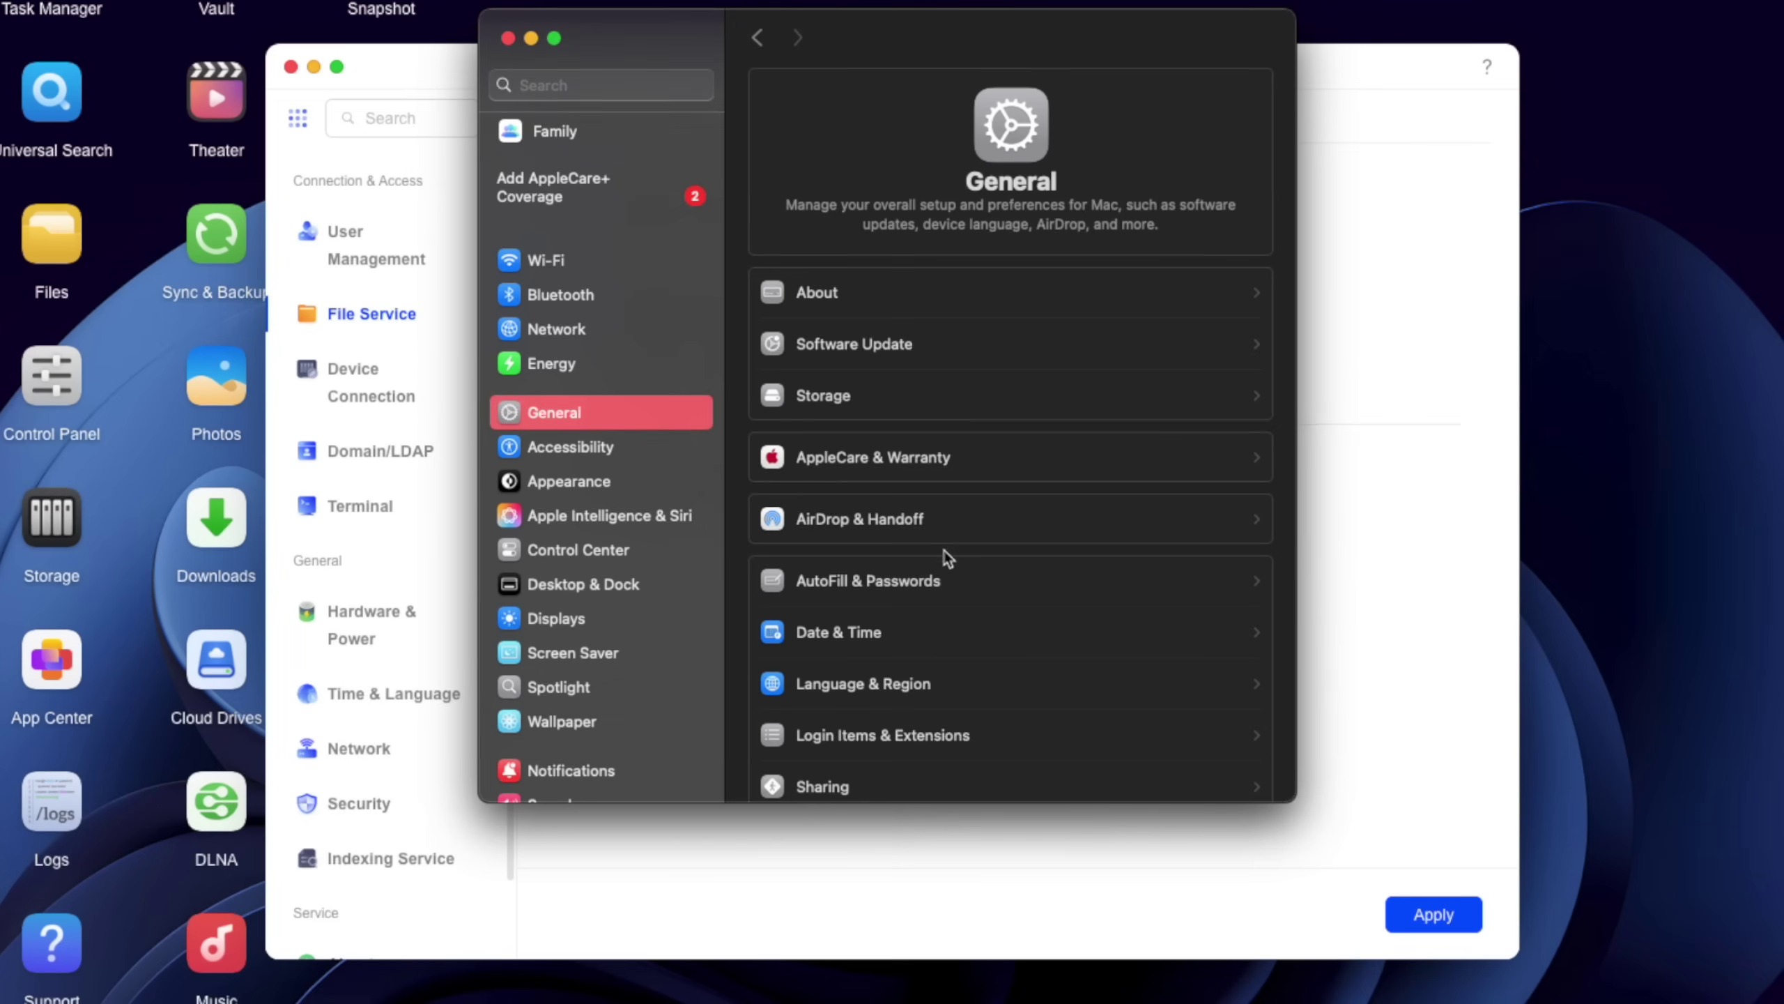
- Add the Time Machine Backups share as a Time Machine disk, logging in and setting an encryption password
scroll(948, 559, "down", 5)
left_click(870, 628)
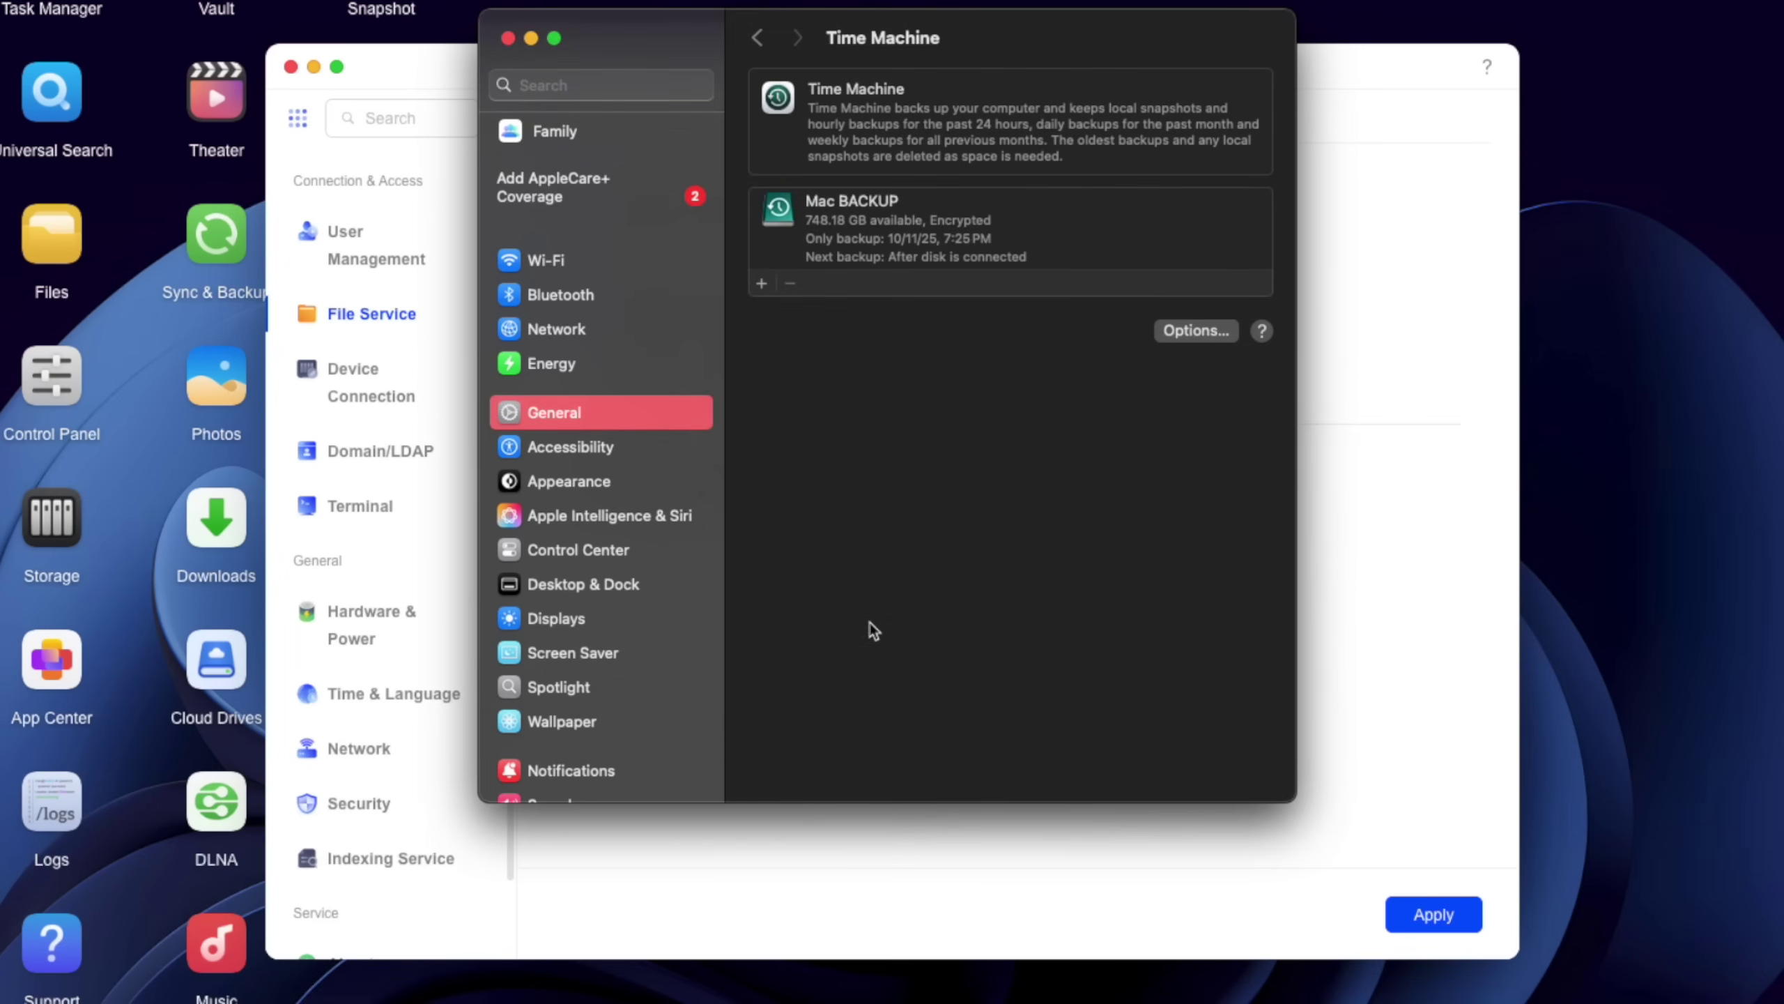
left_click(761, 282)
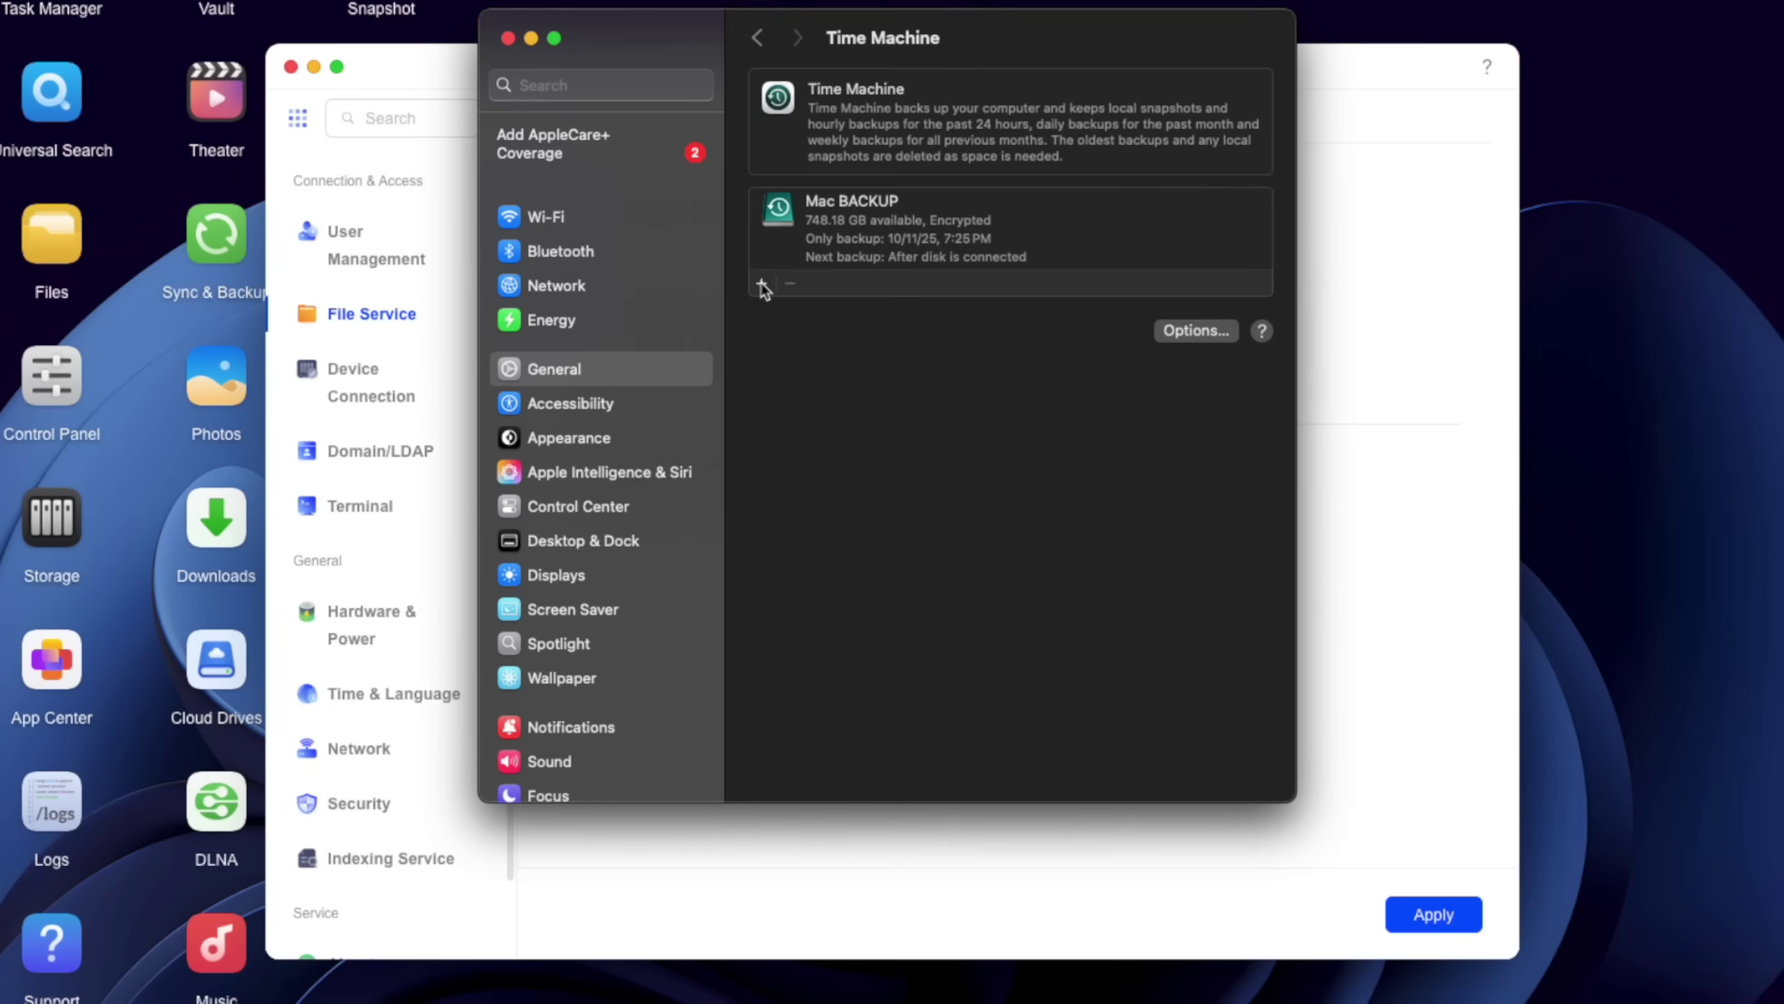
left_click(861, 456)
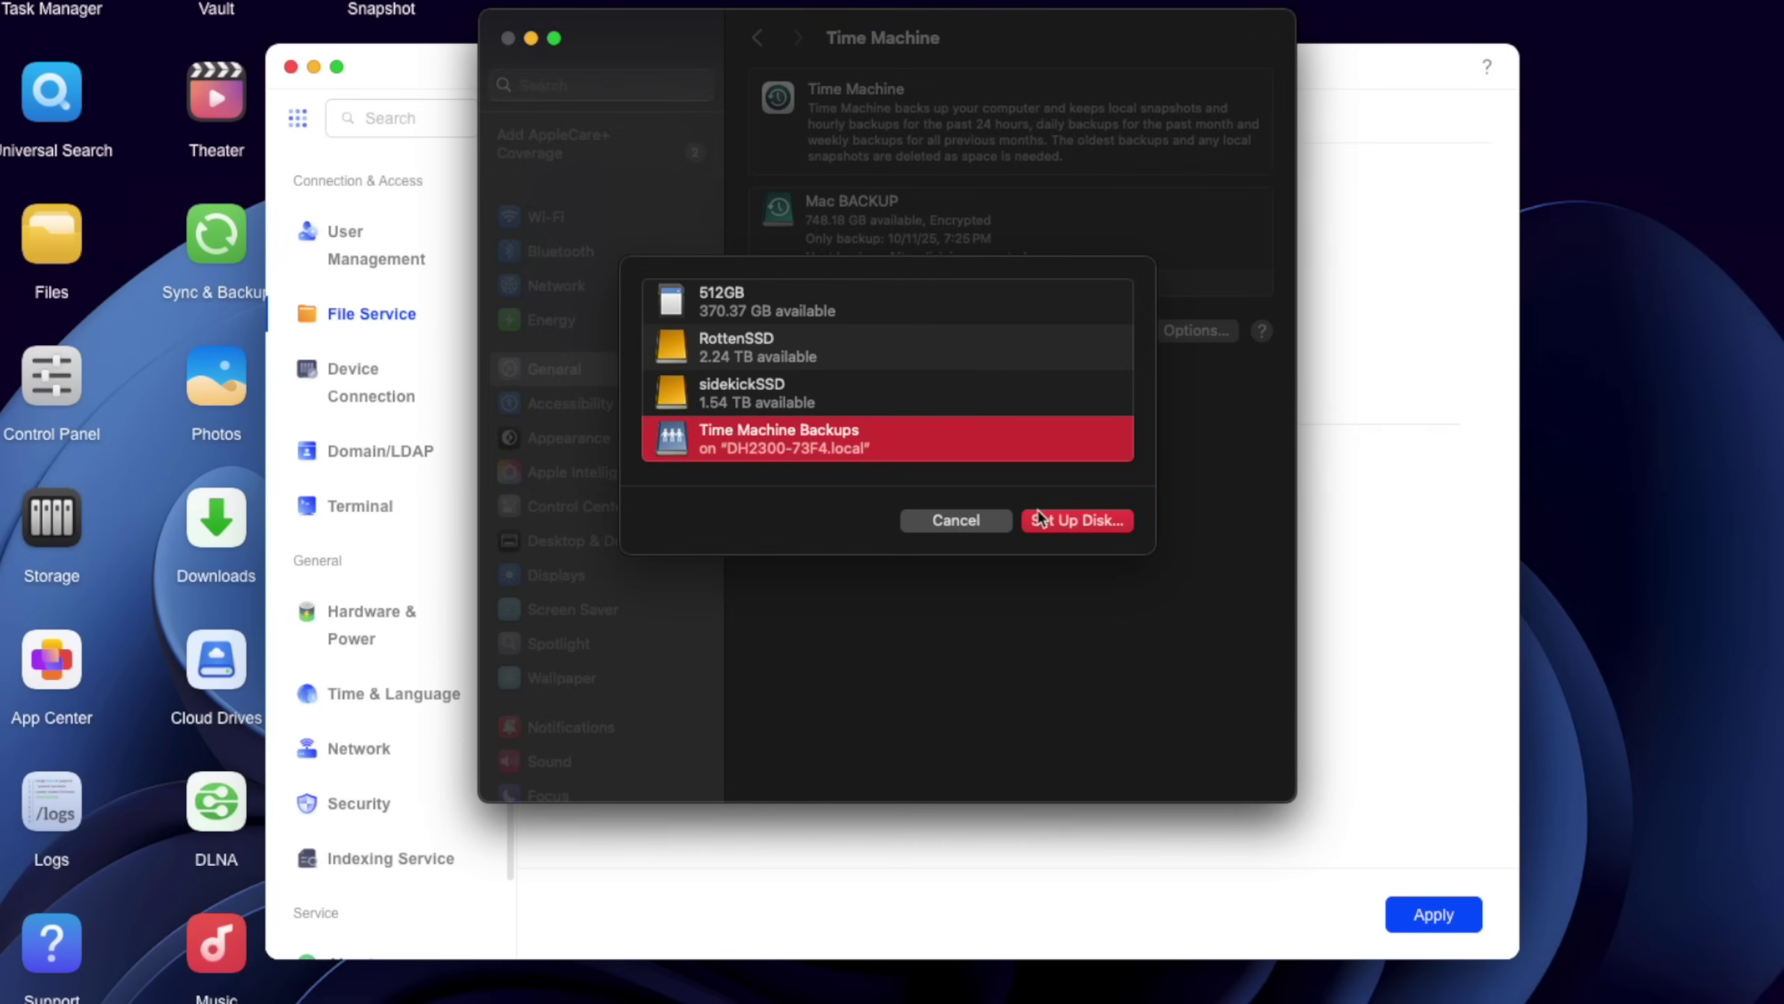
left_click(1040, 518)
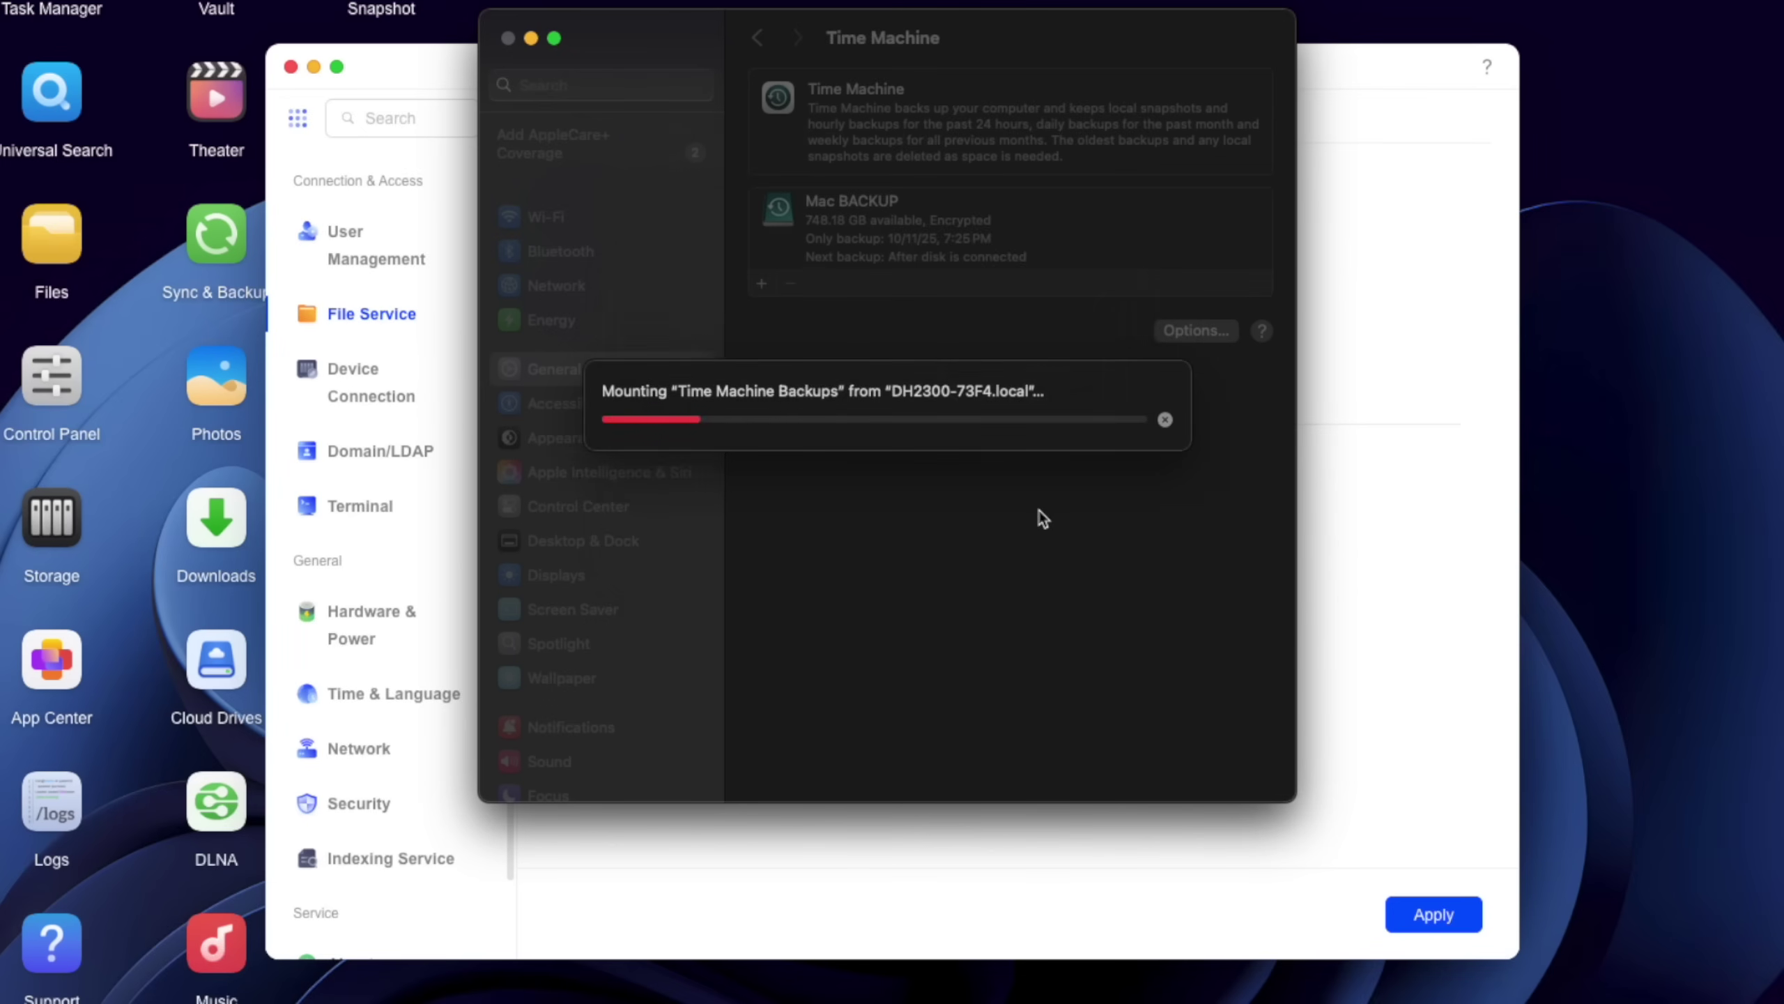
key("super+v")
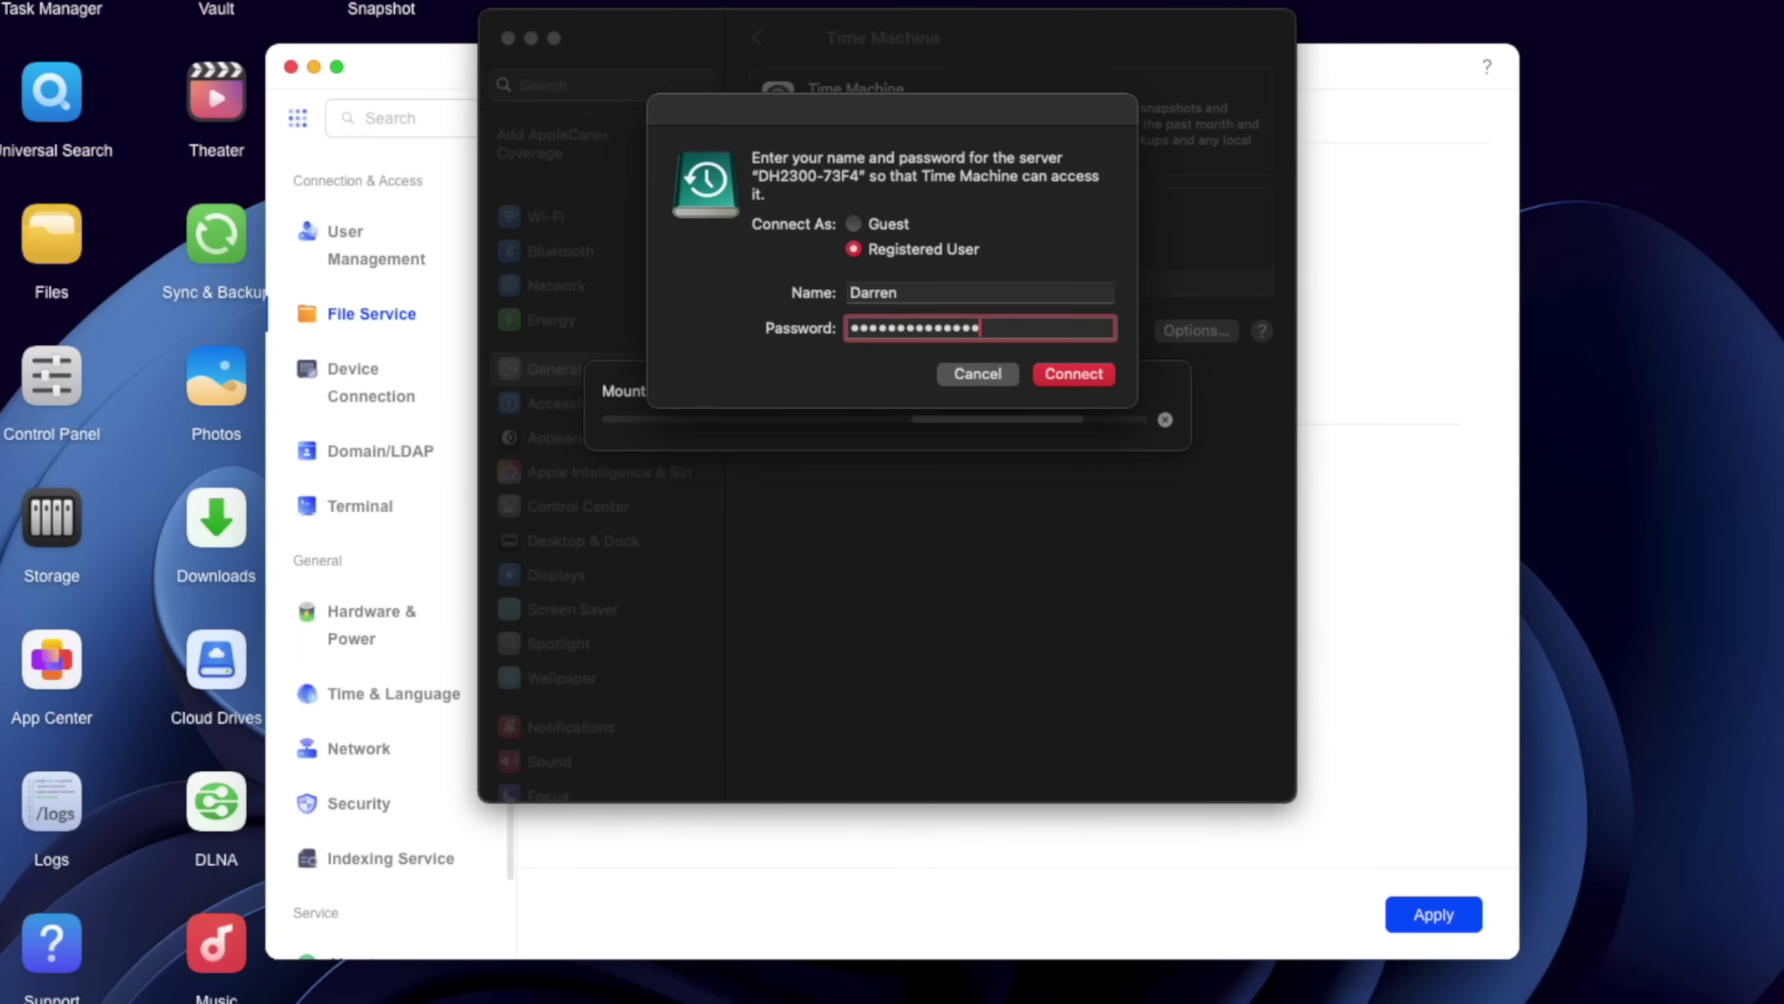
key("Return")
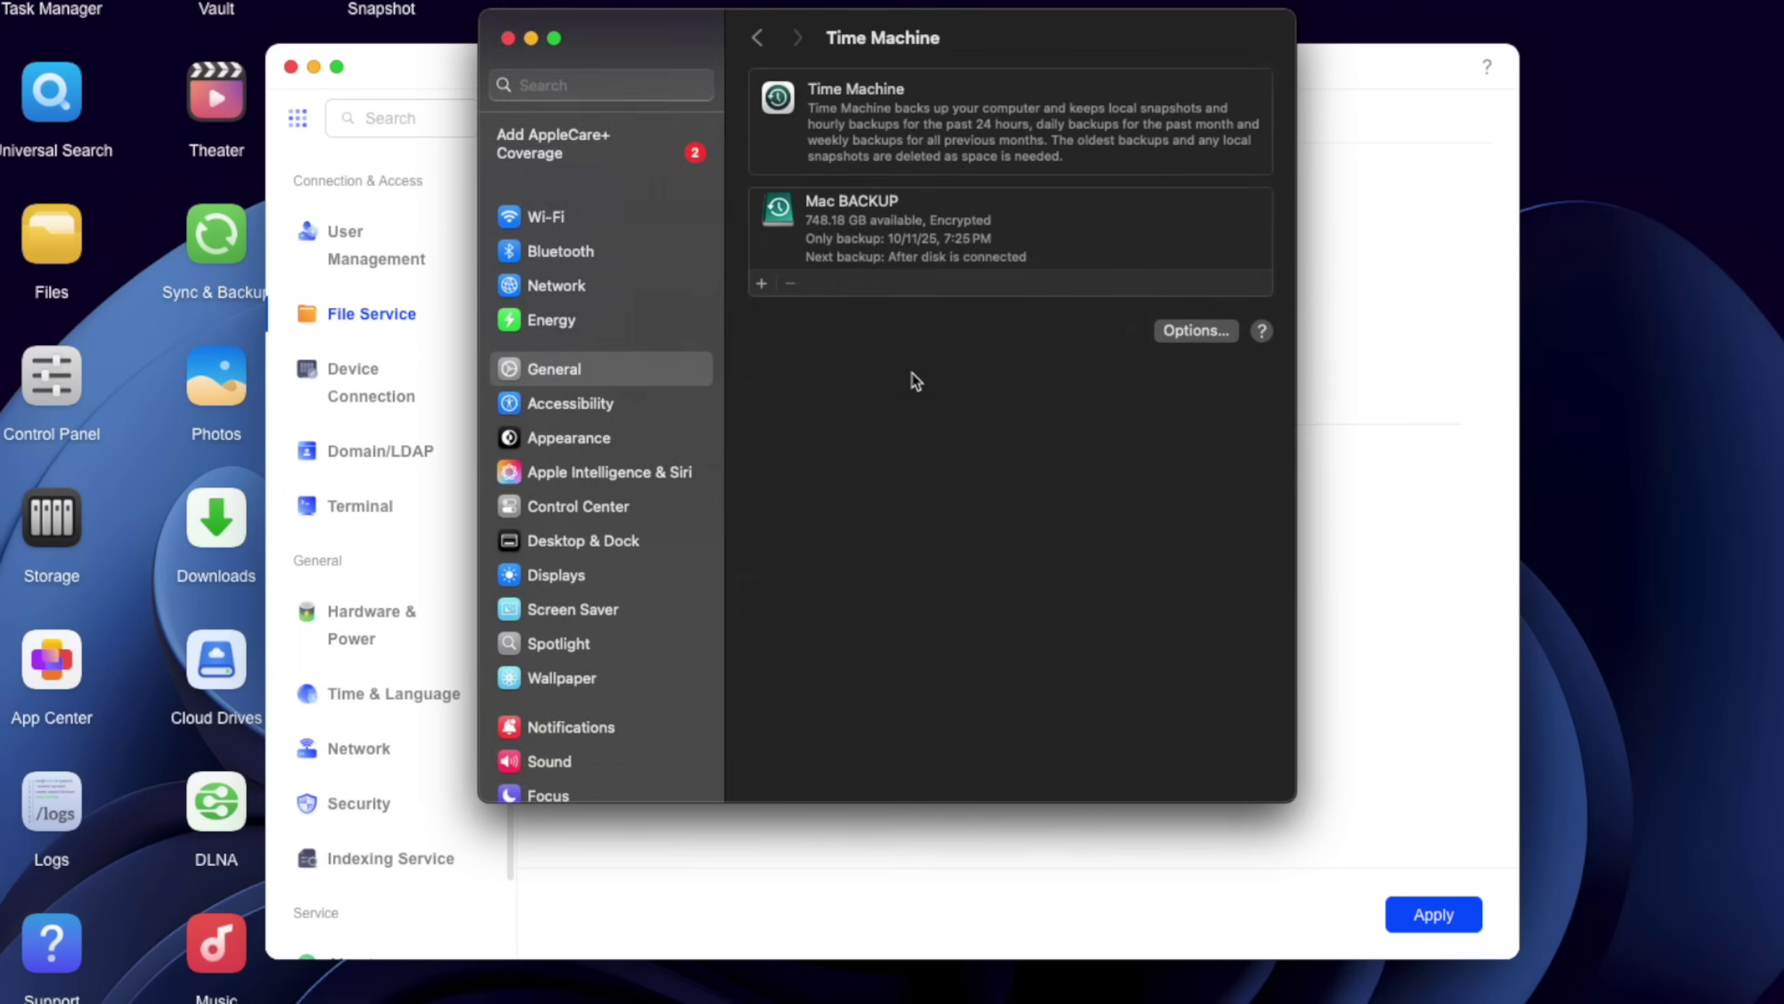
type("1234")
key("Tab")
type("1234")
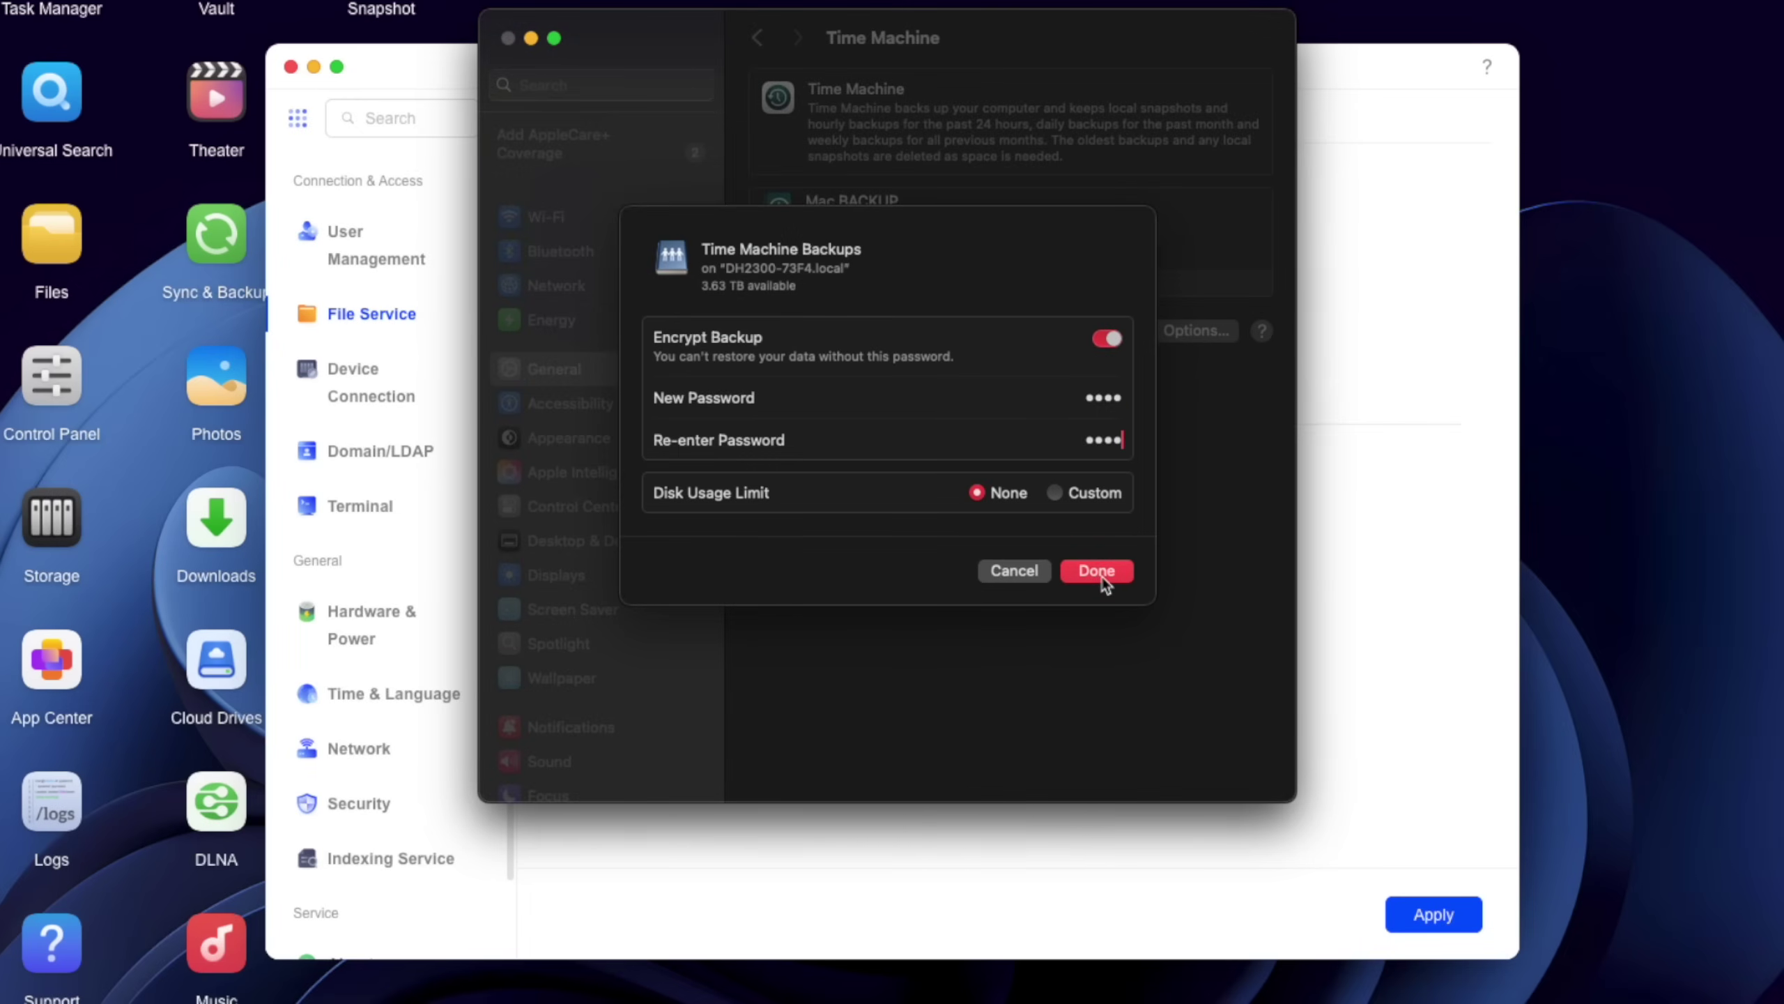
left_click(1101, 578)
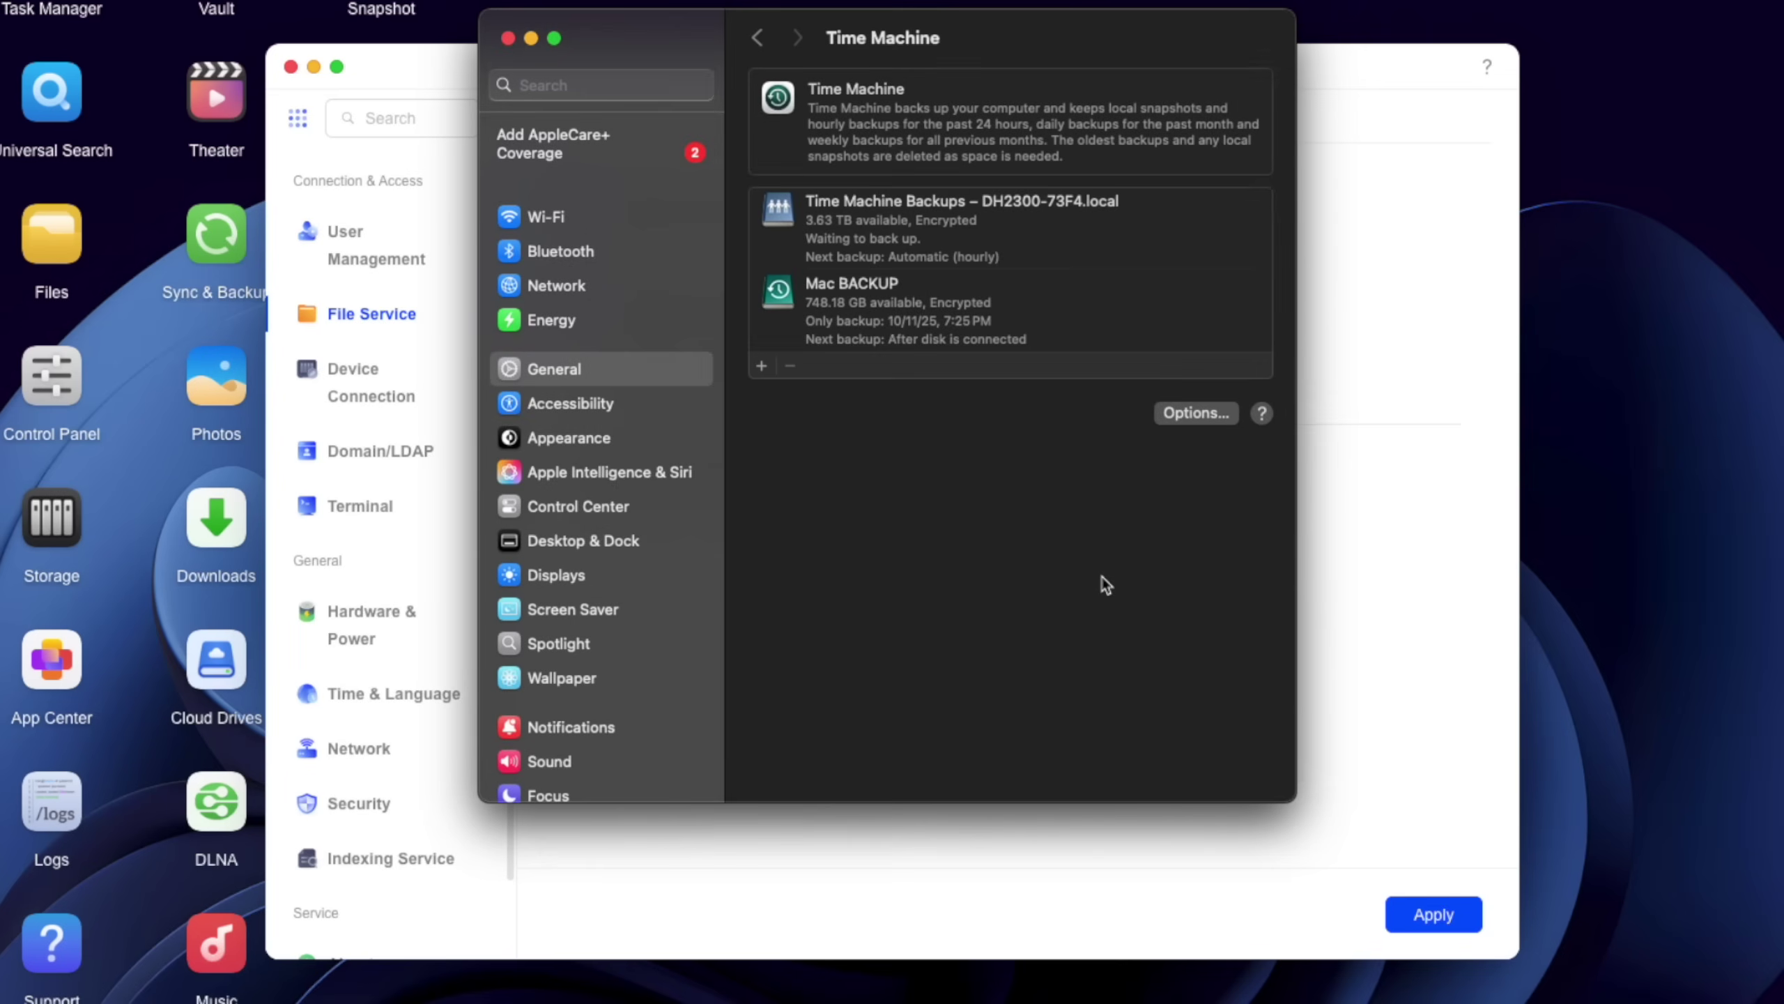